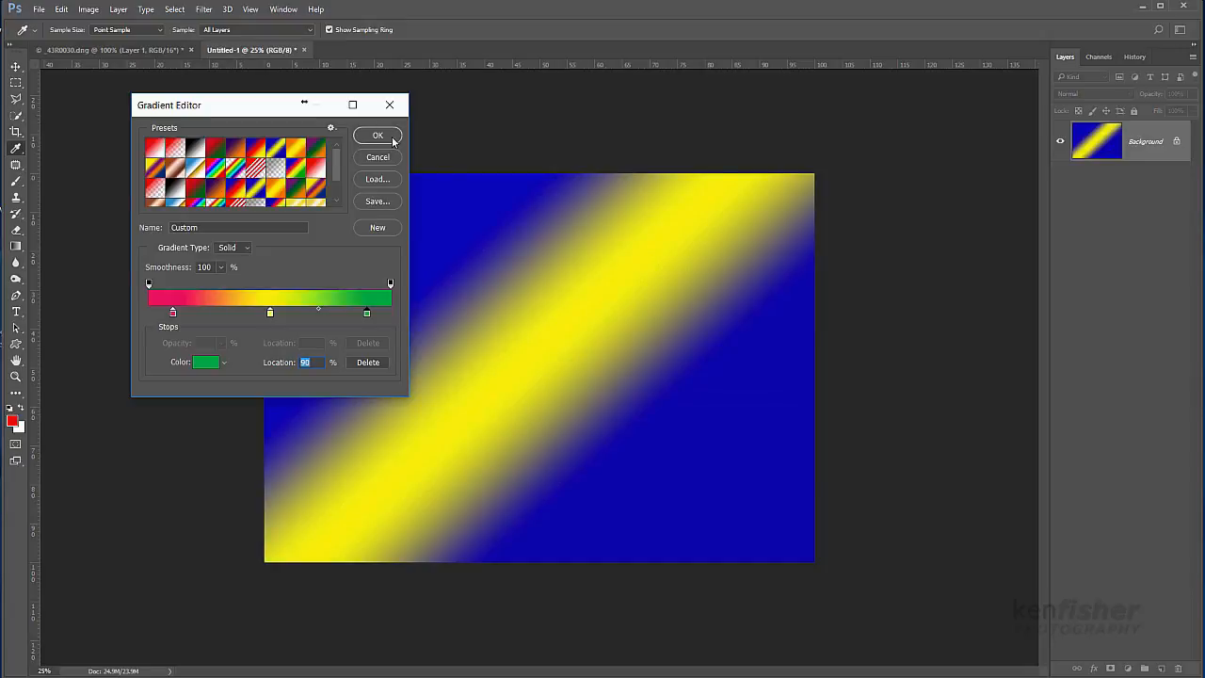
Save the gradient presets to the existing My Grad file in the Gradients presets folder
click(376, 204)
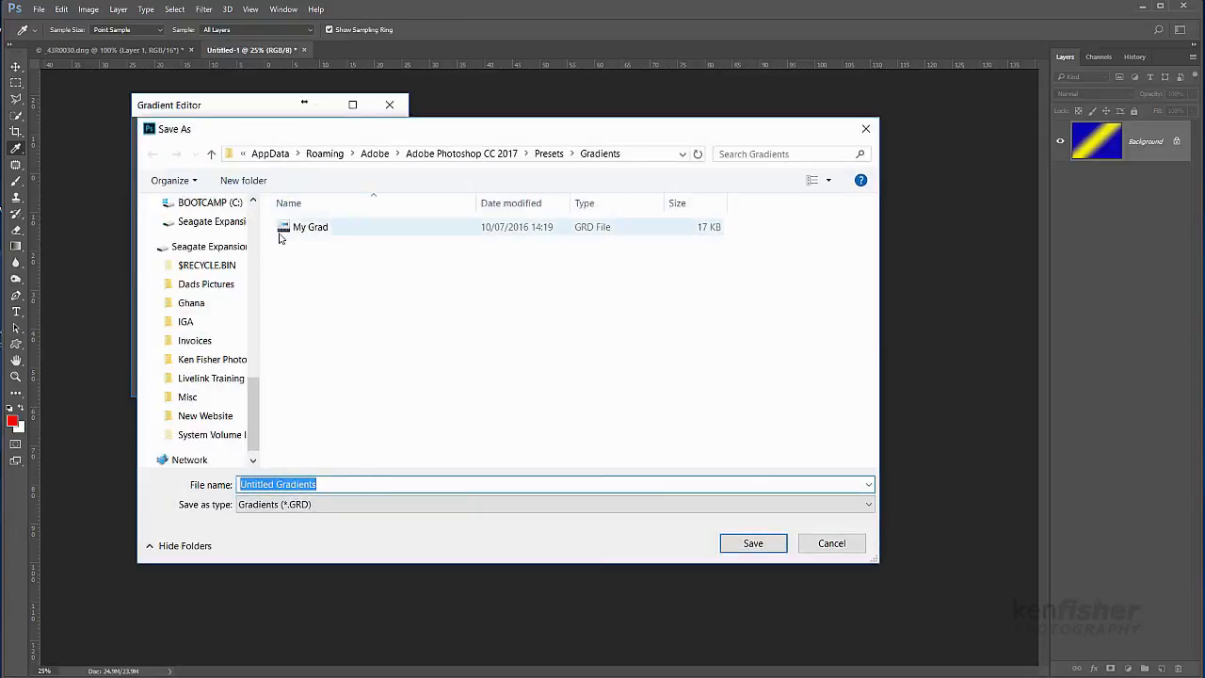
click(306, 227)
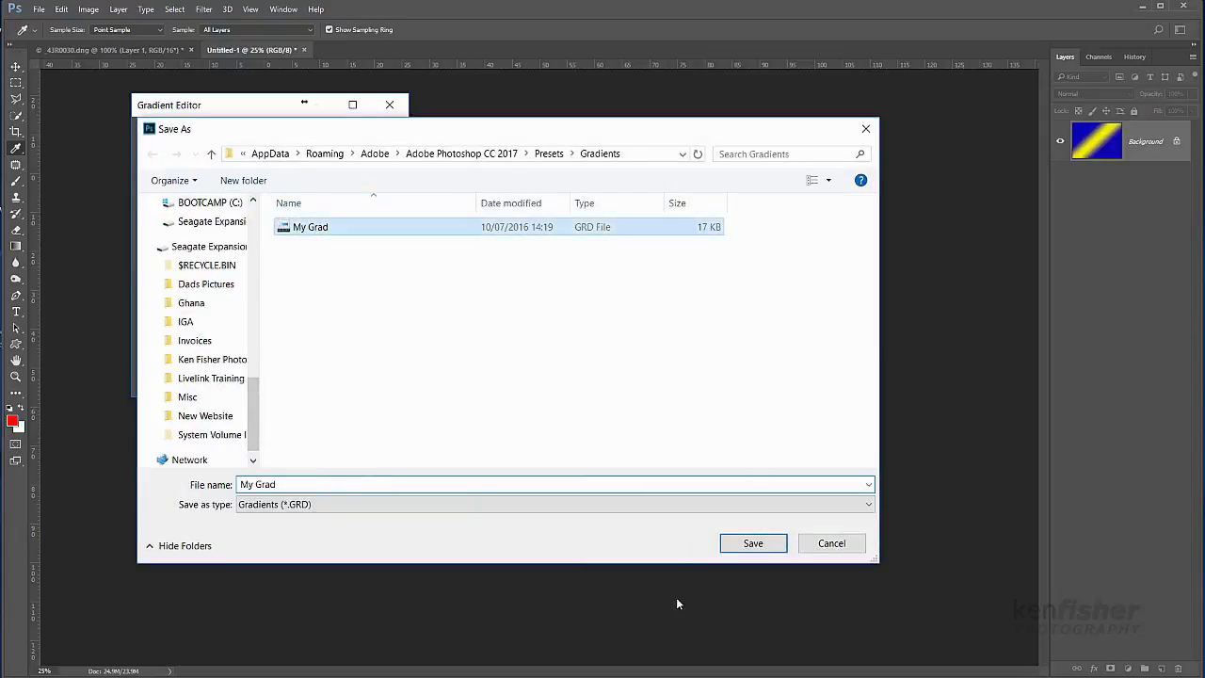
click(753, 543)
Accept the custom red, yellow and green gradient and draw it diagonally from the canvas's upper left to its lower right
click(380, 133)
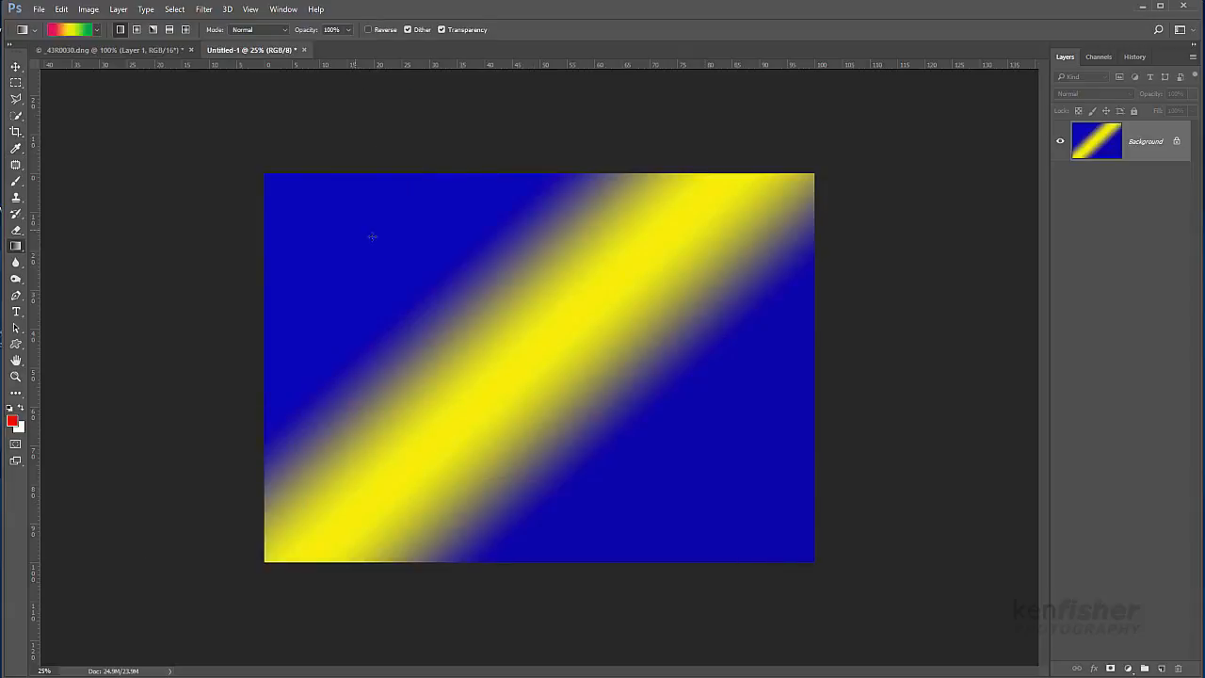
drag(336, 217, 723, 484)
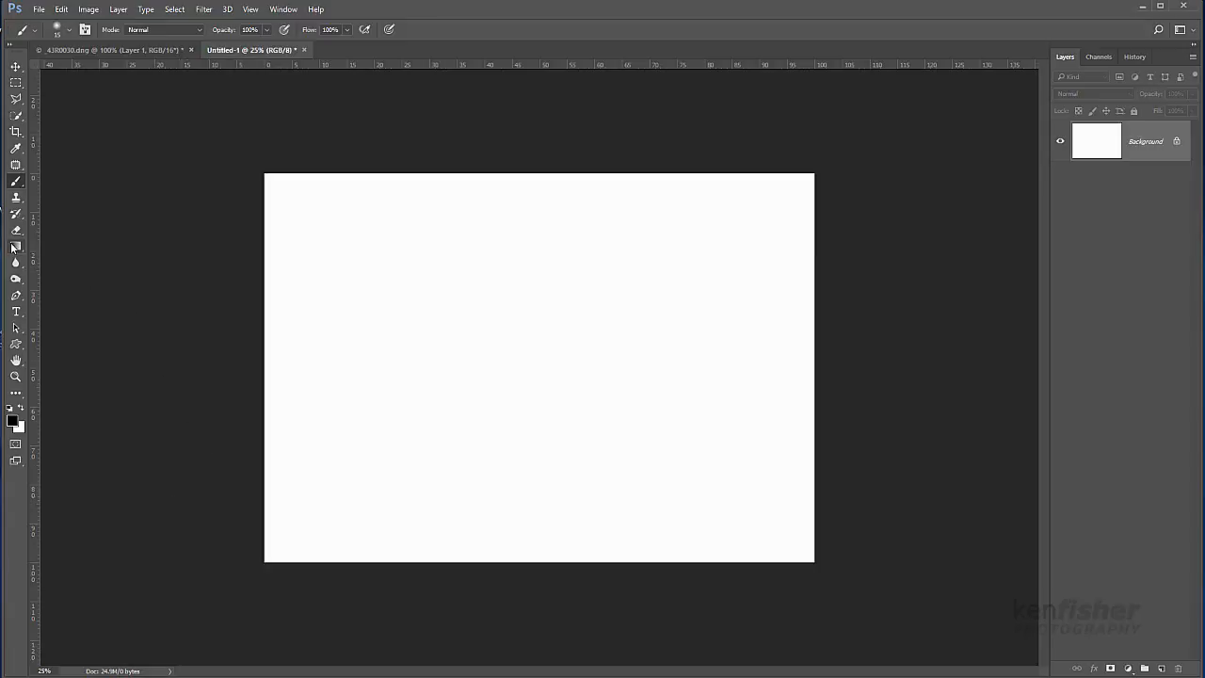
Activate the Gradient tool and choose the foreground-to-background gradient preset
key(g)
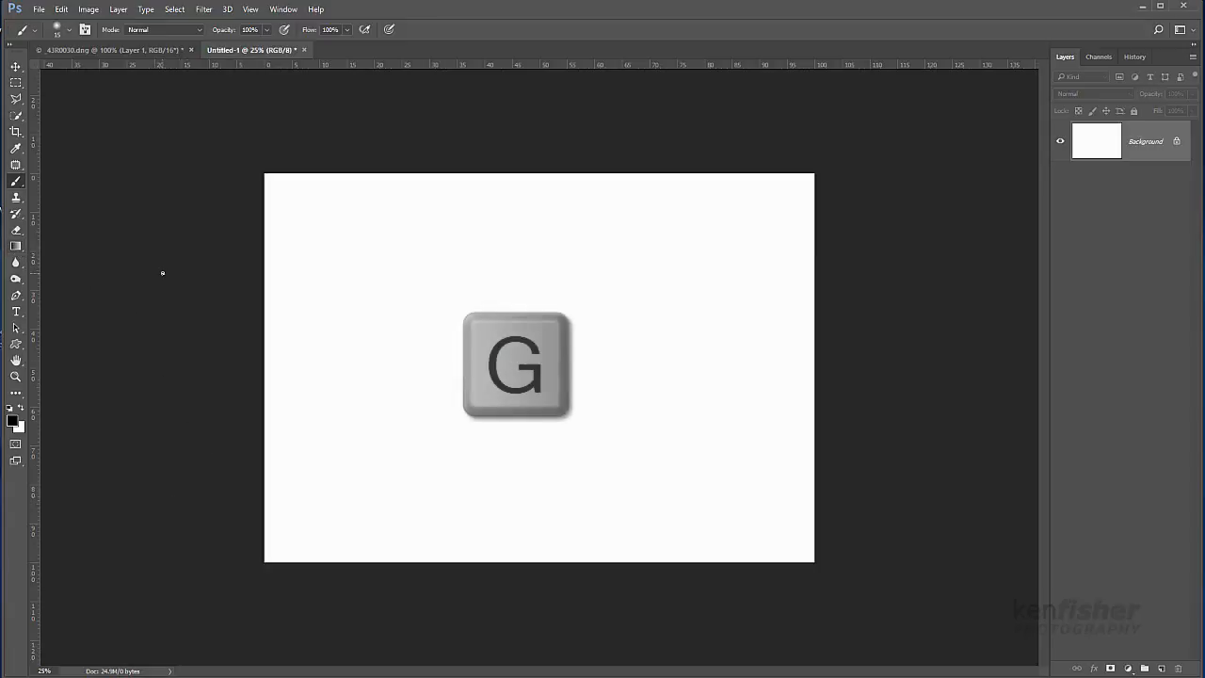
key(g)
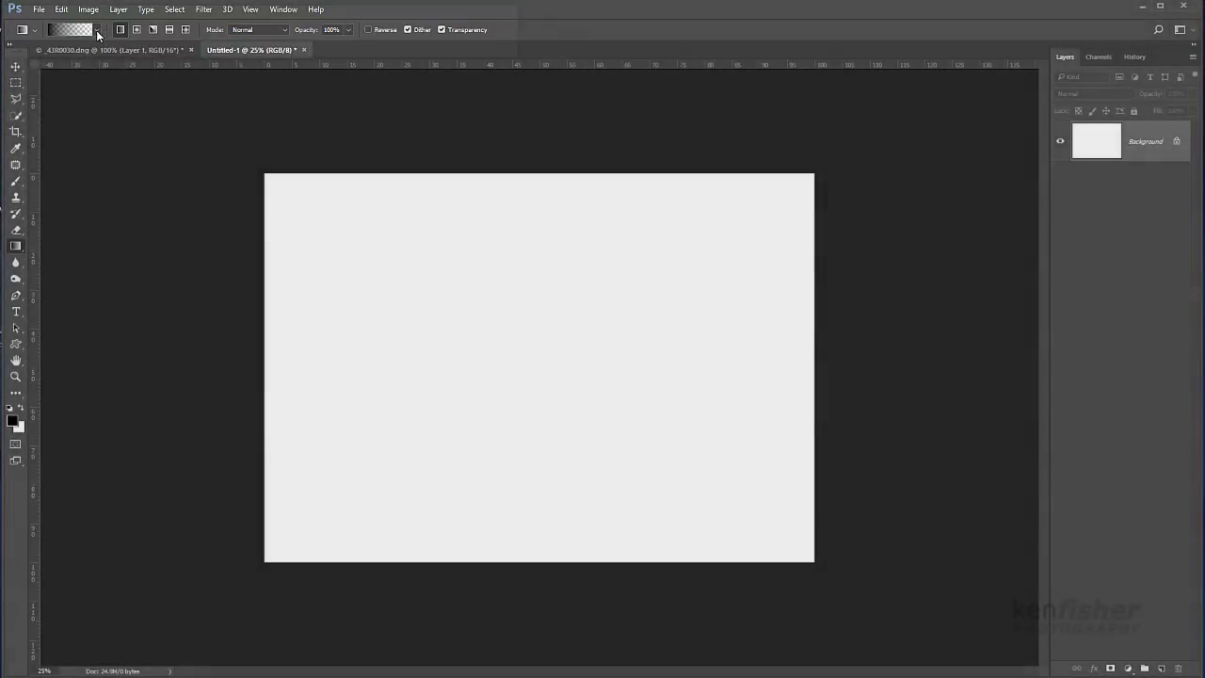
click(97, 30)
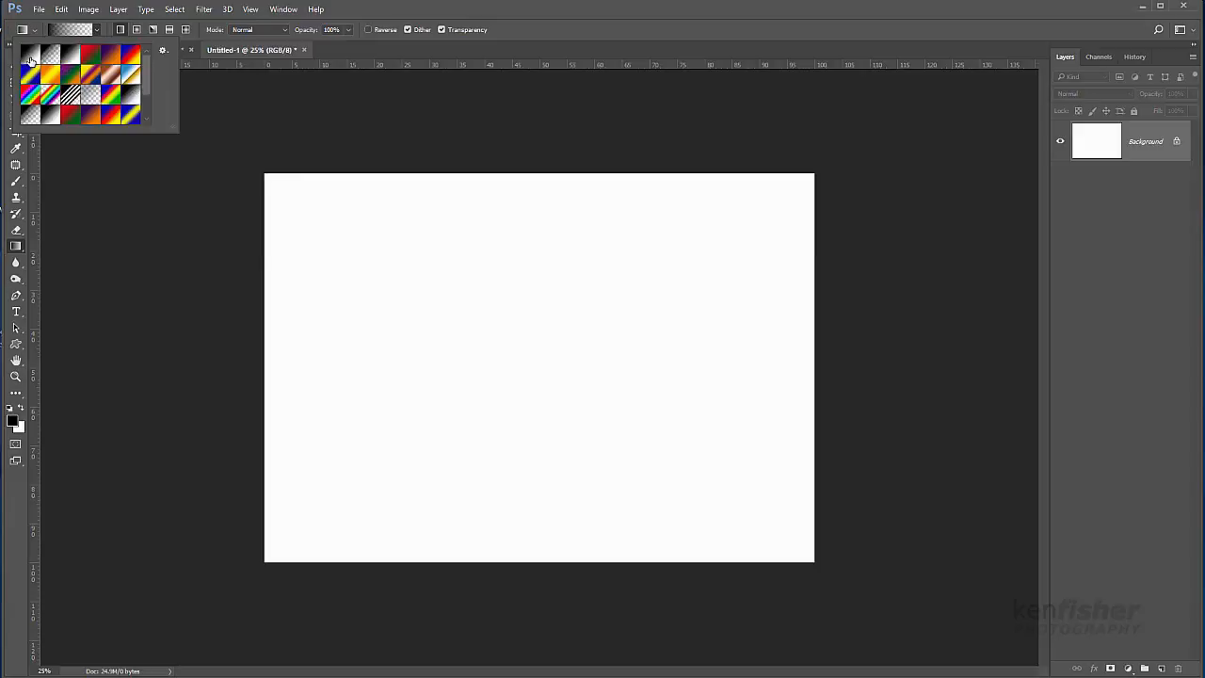
click(33, 59)
click(517, 28)
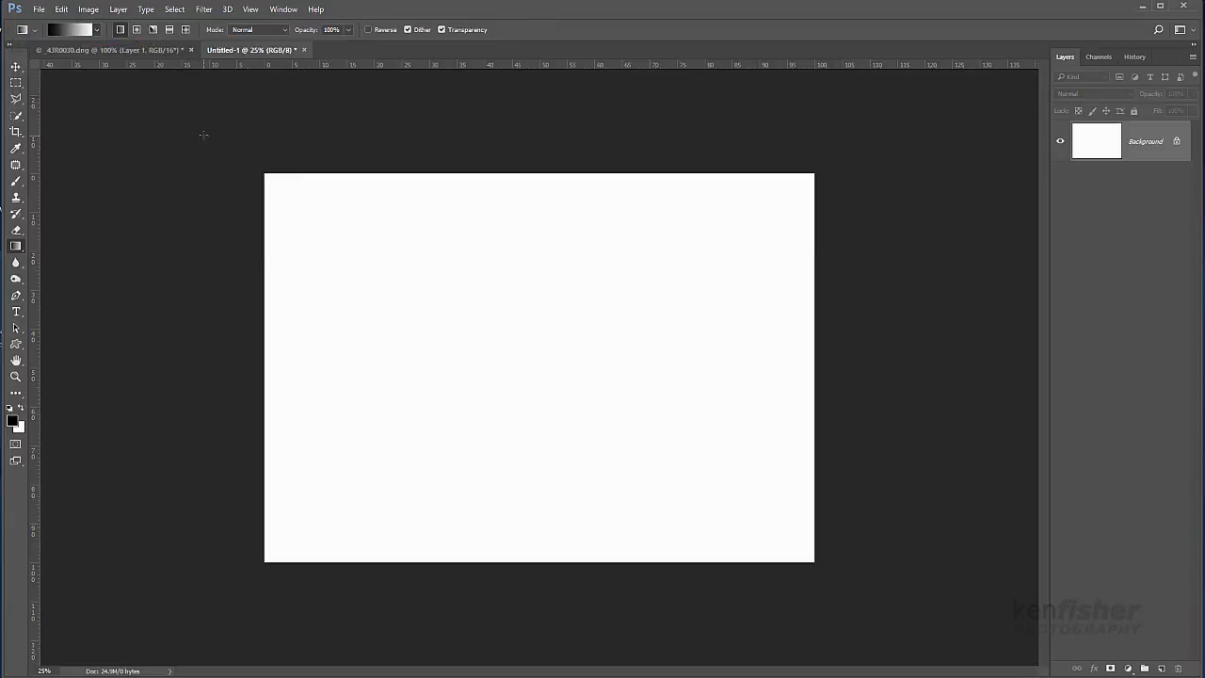
Set the foreground colour to a fully saturated bright red
click(13, 423)
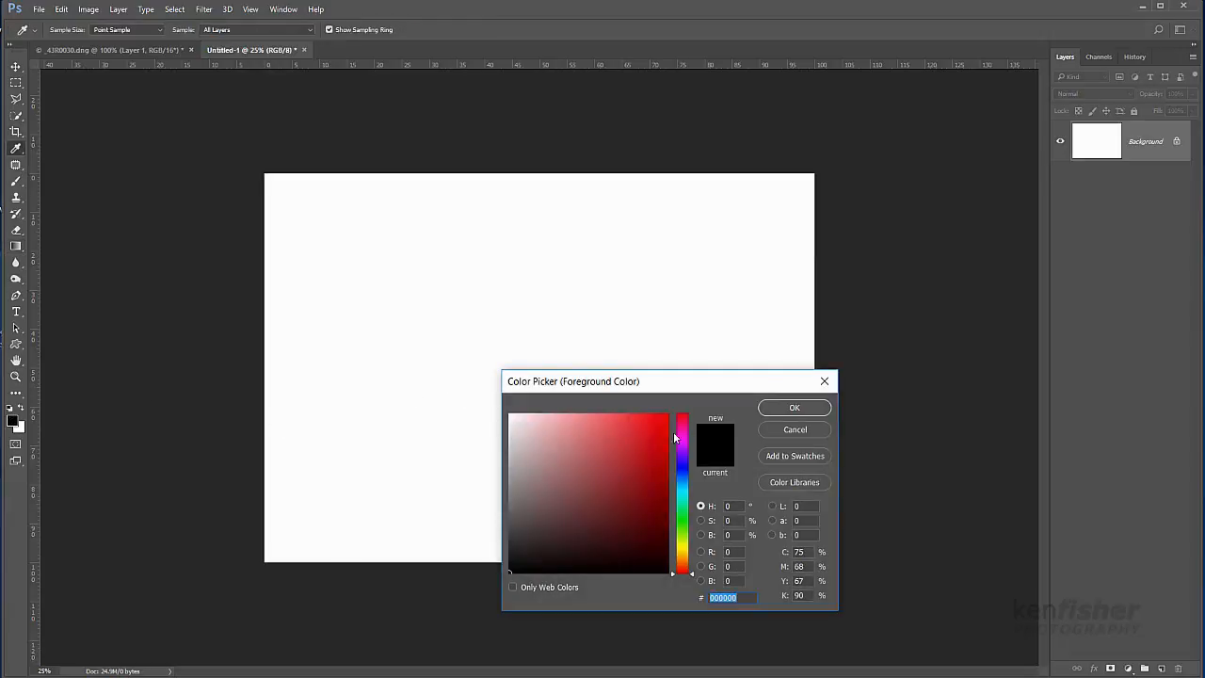
click(666, 415)
click(795, 407)
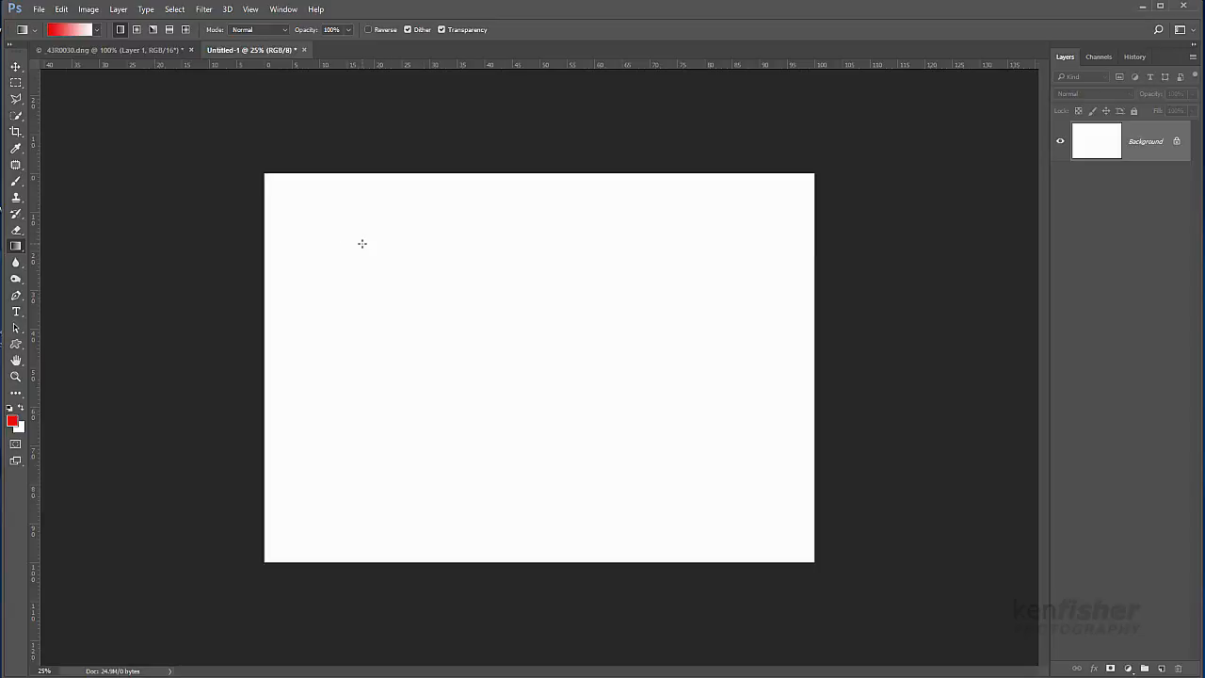
Try a long and a short diagonal linear gradient from red to white on the canvas, undoing each one
drag(361, 244, 657, 457)
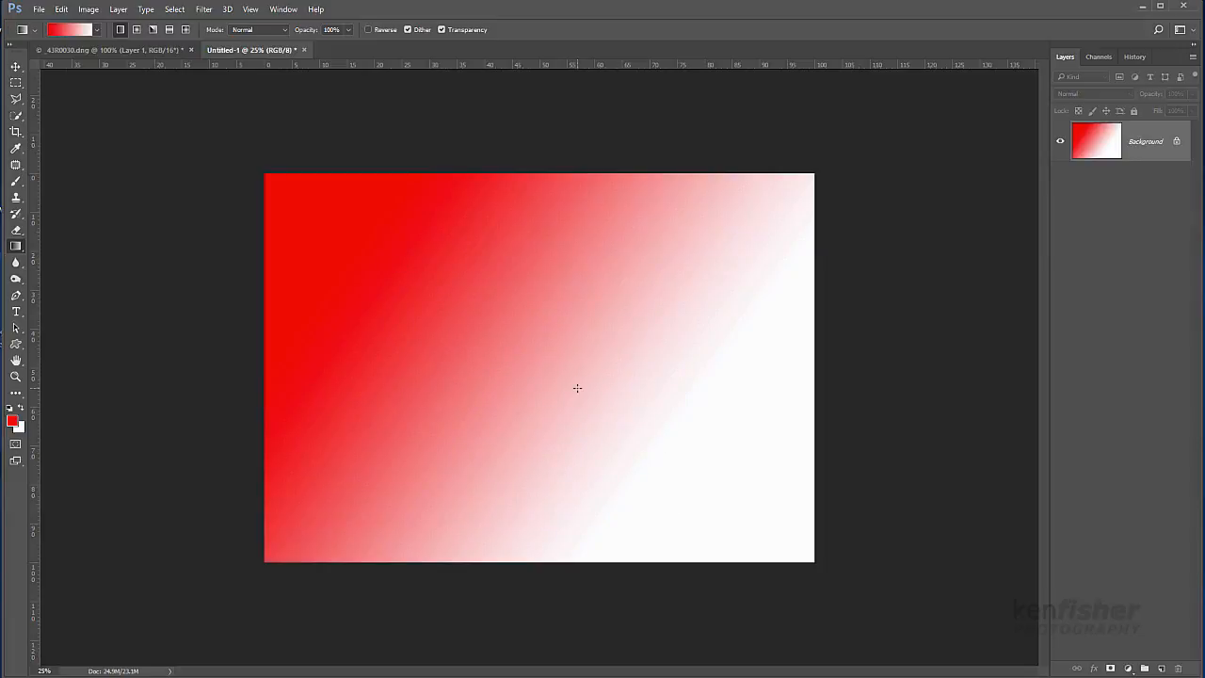
key(ctrl+z)
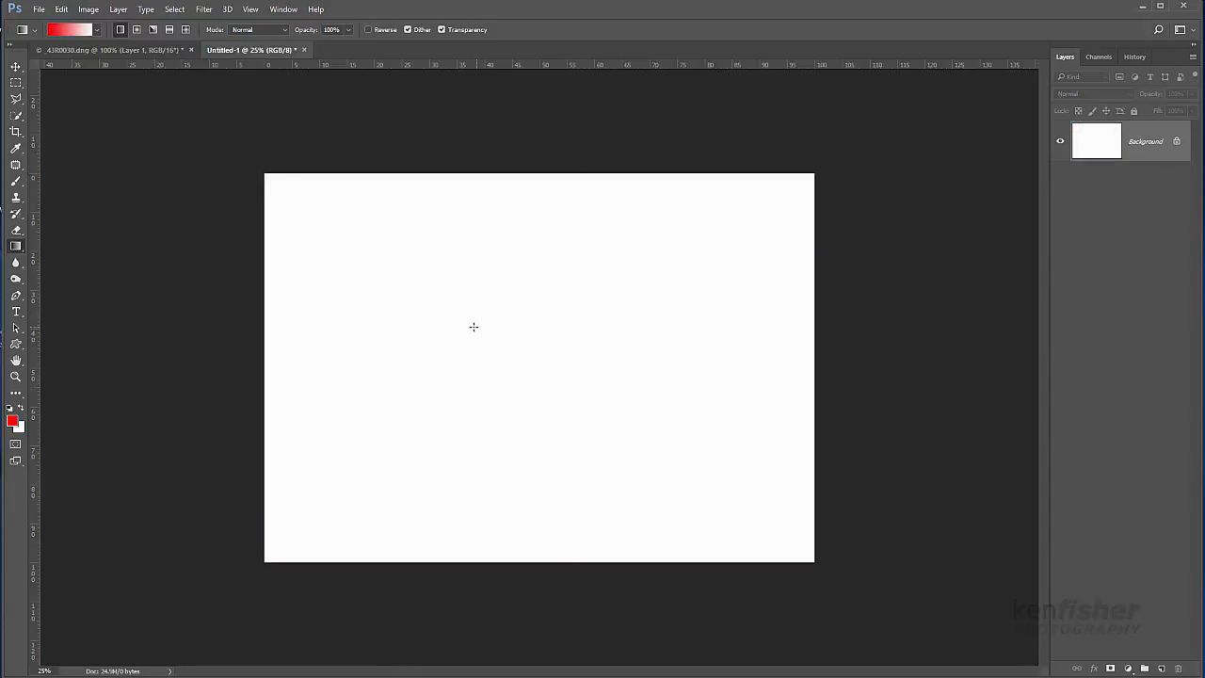
drag(466, 326, 496, 351)
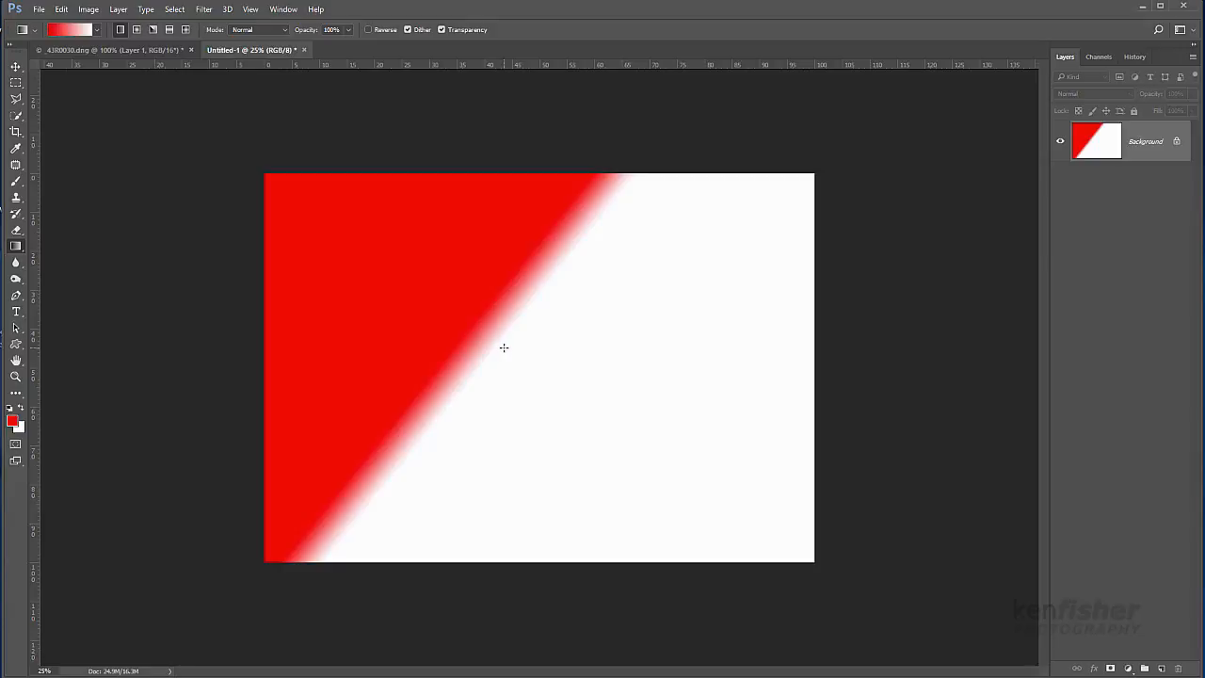
key(ctrl+z)
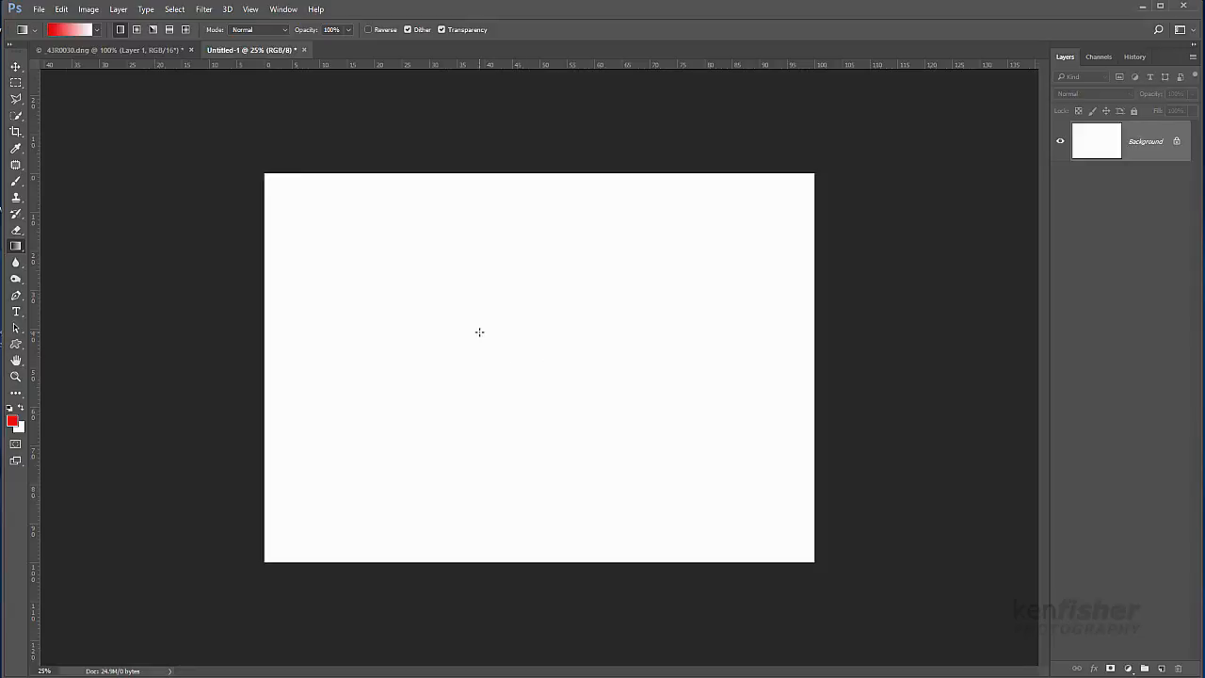
Try a radial gradient from the canvas centre to its upper-right corner and undo it
click(137, 31)
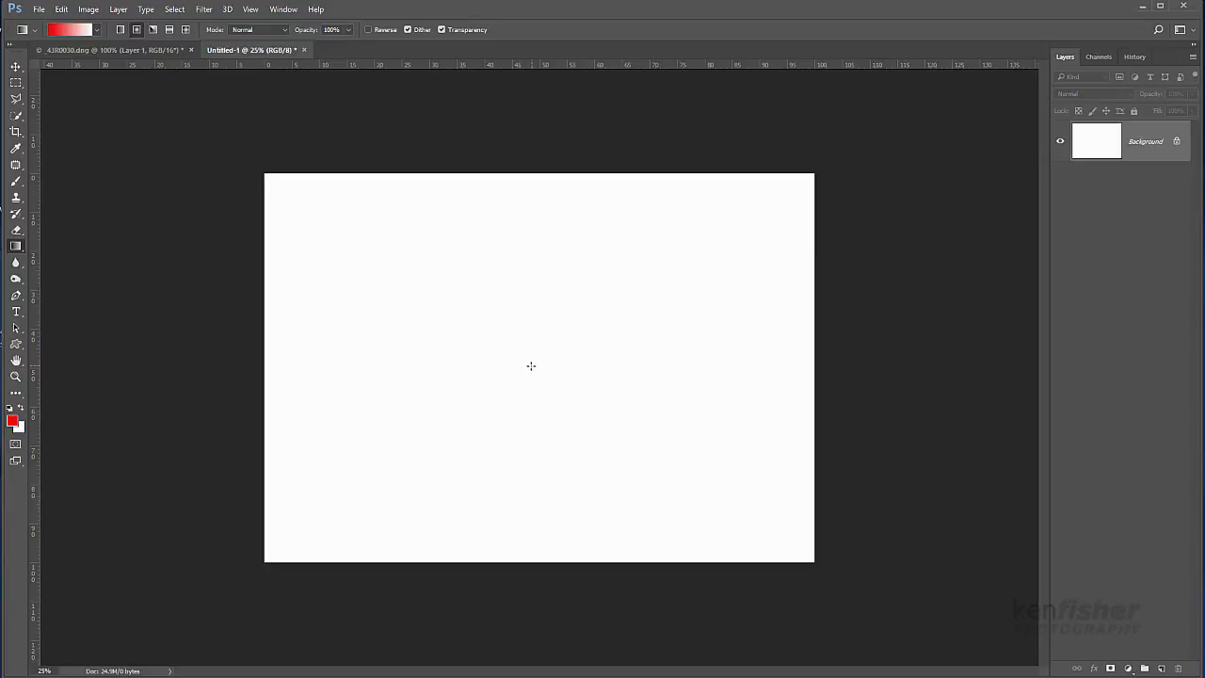
drag(529, 367, 806, 188)
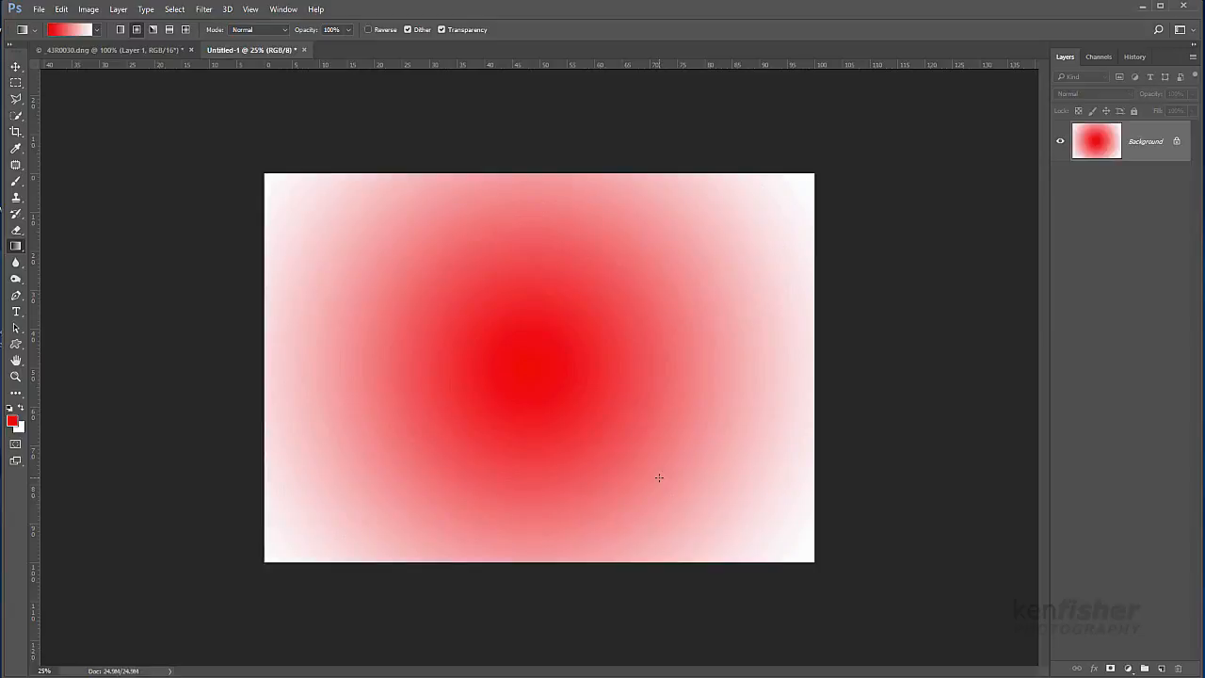
key(ctrl+z)
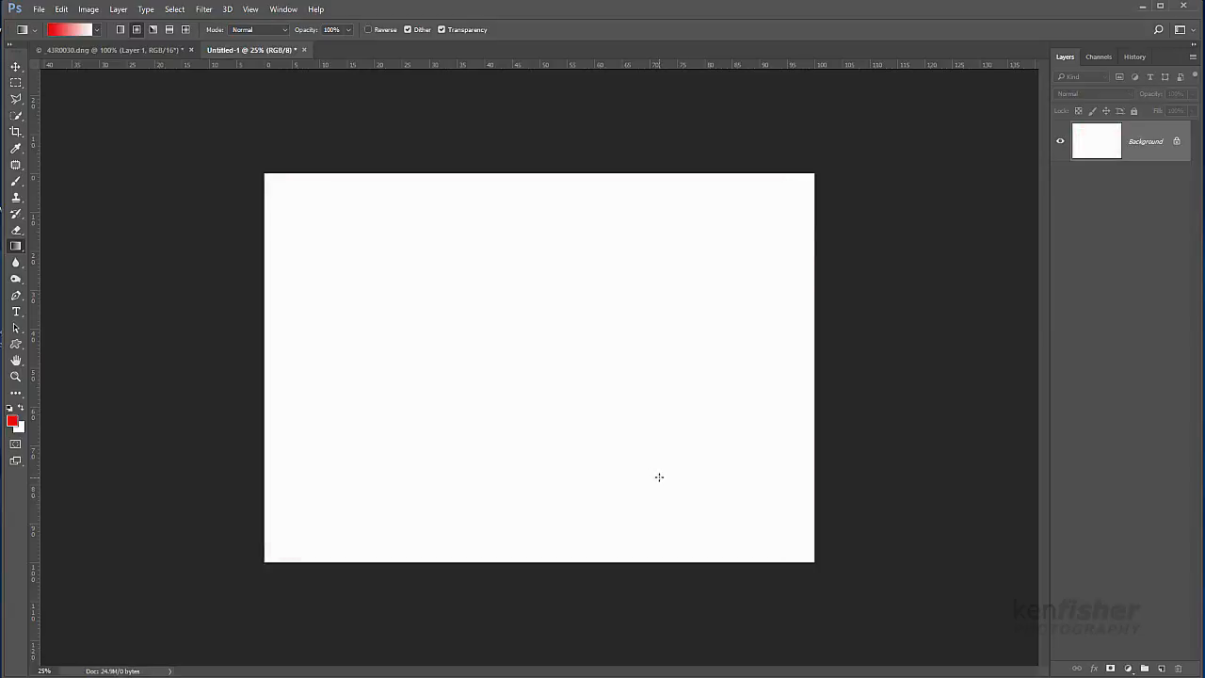
Try an angle gradient from near the canvas centre towards its upper-right corner and undo it
click(154, 30)
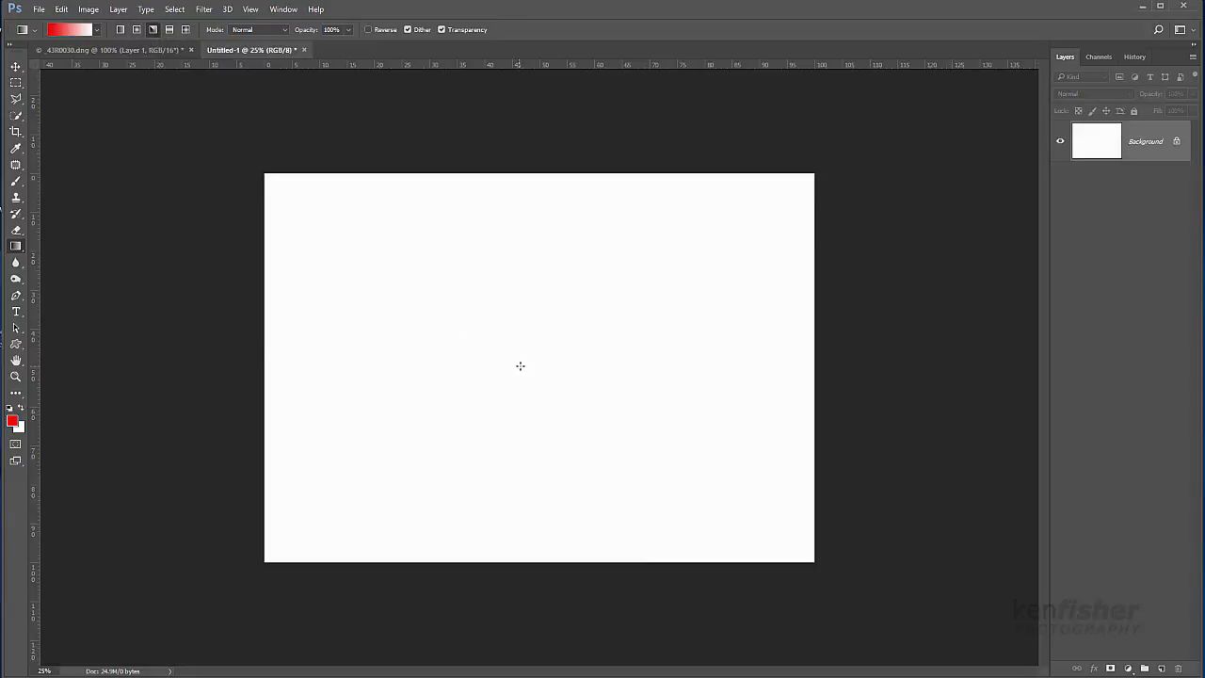
drag(523, 367, 806, 197)
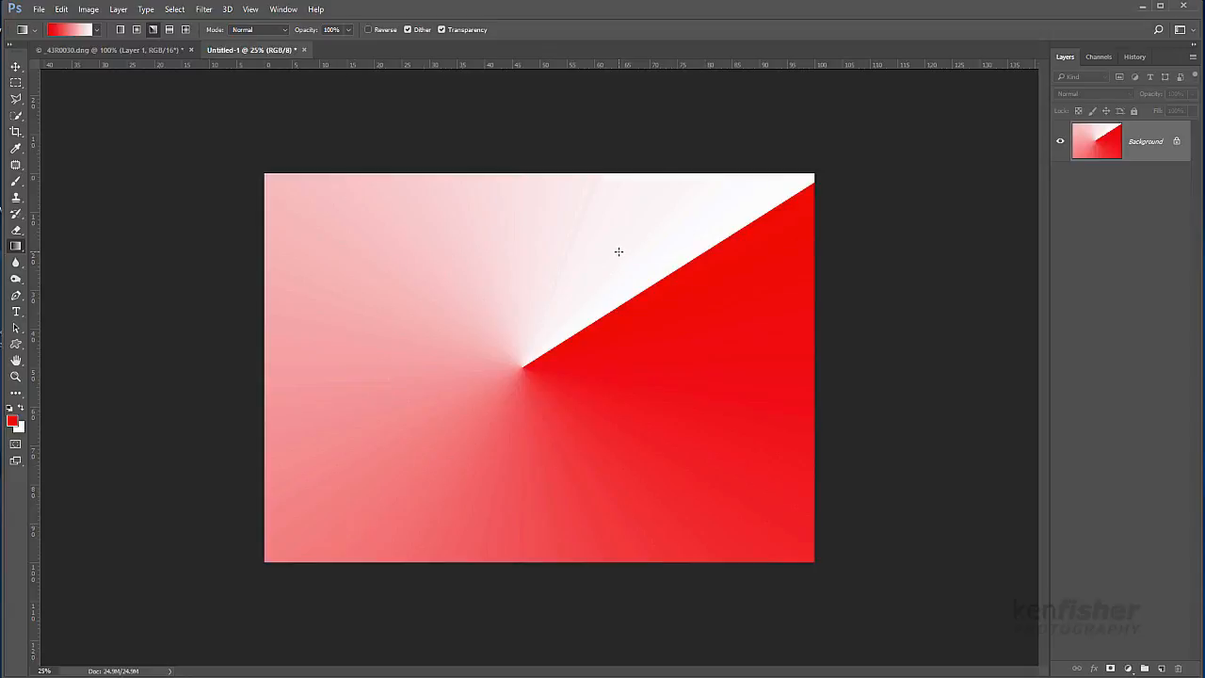
key(ctrl+z)
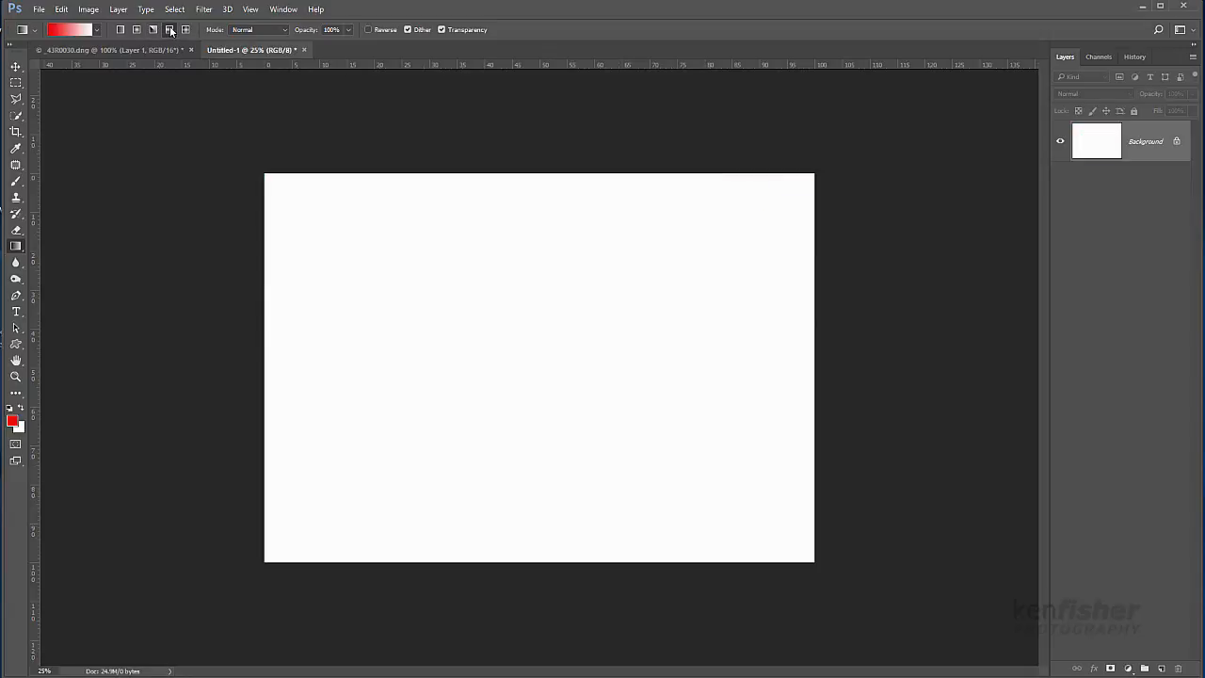
Try a reflected gradient drawn vertically from the canvas centre and another drawn diagonally, undoing each one
click(170, 30)
drag(536, 362, 536, 206)
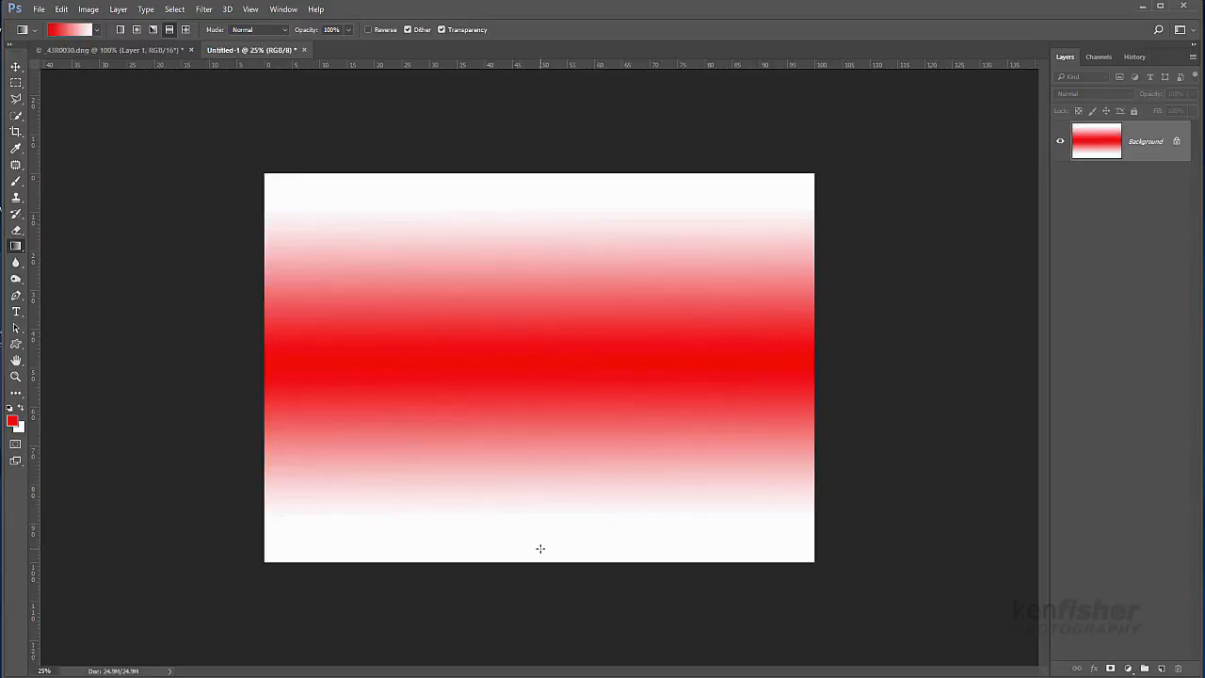
key(ctrl+z)
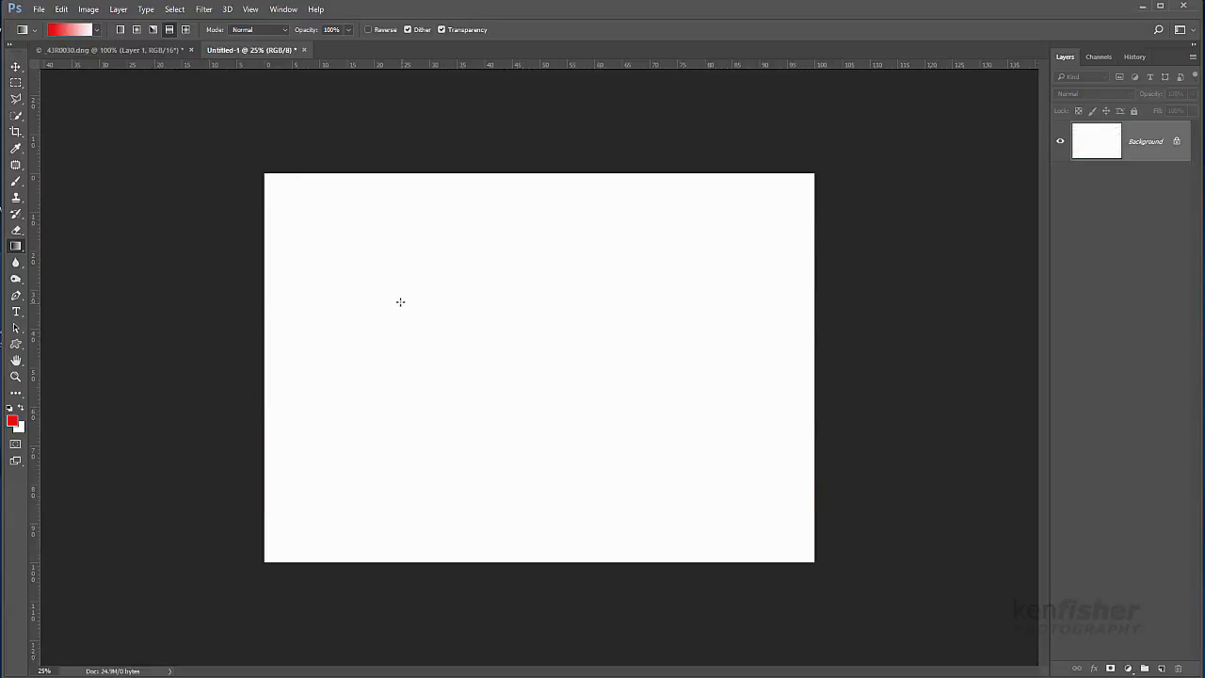
drag(433, 296, 631, 429)
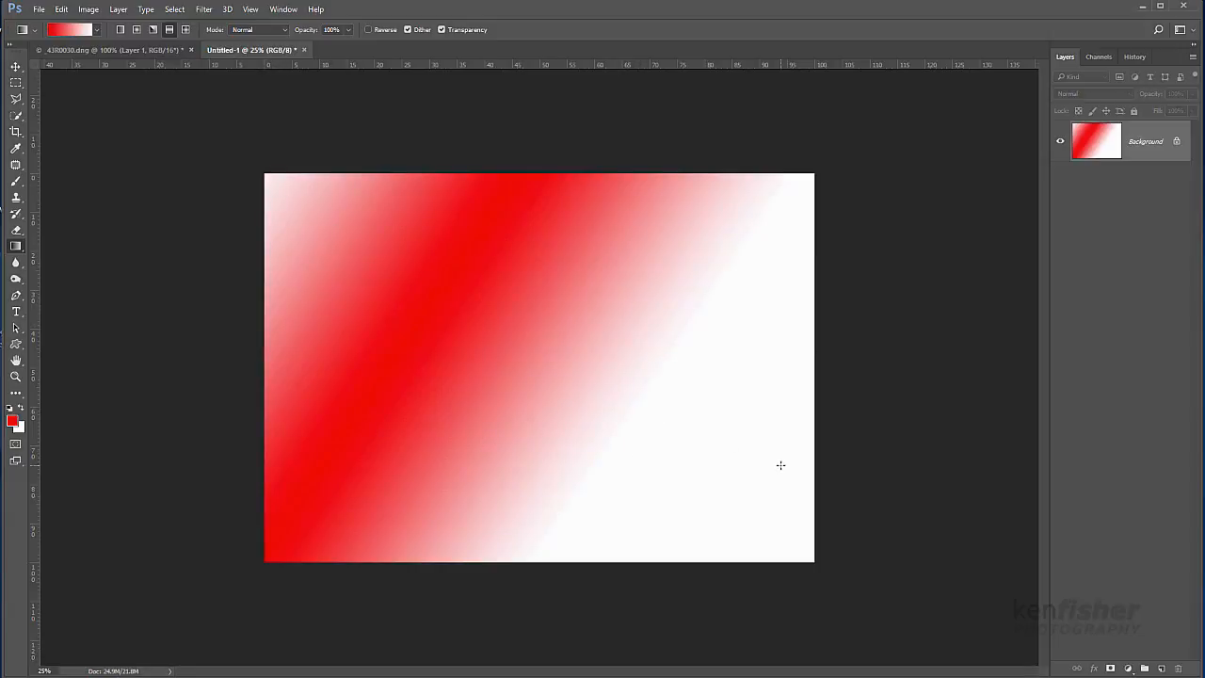
key(ctrl+z)
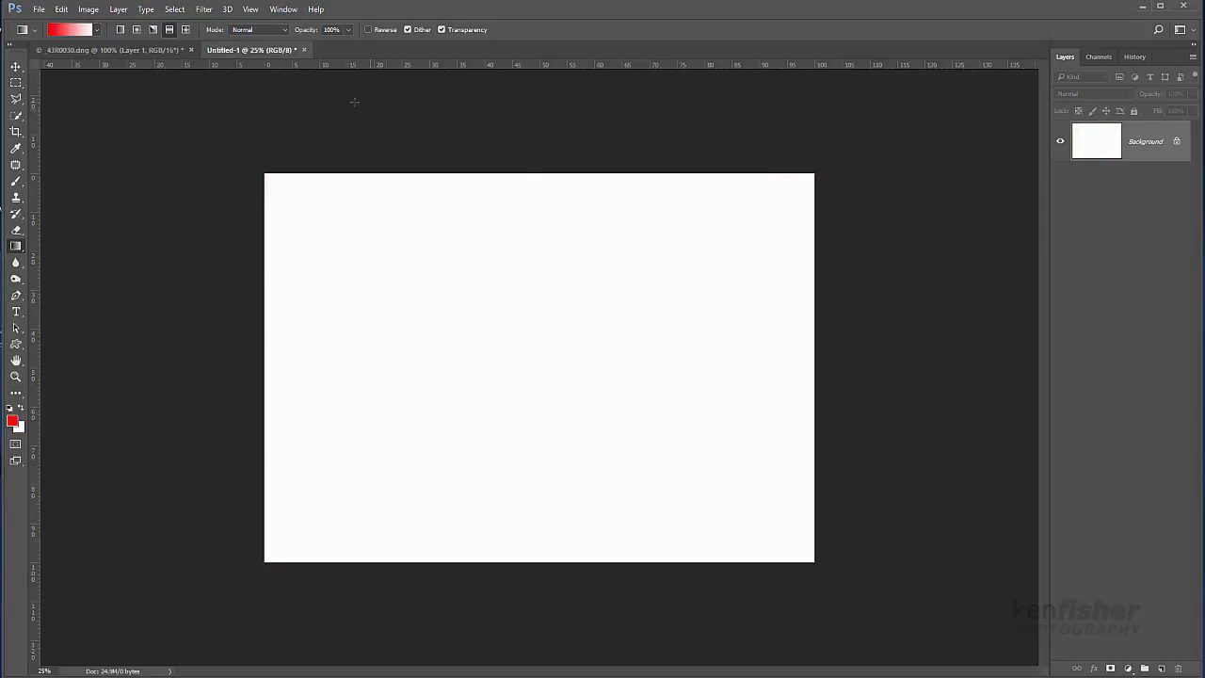
Try a diamond gradient from the canvas centre towards its upper-left corner and undo it
click(188, 31)
drag(530, 373, 309, 209)
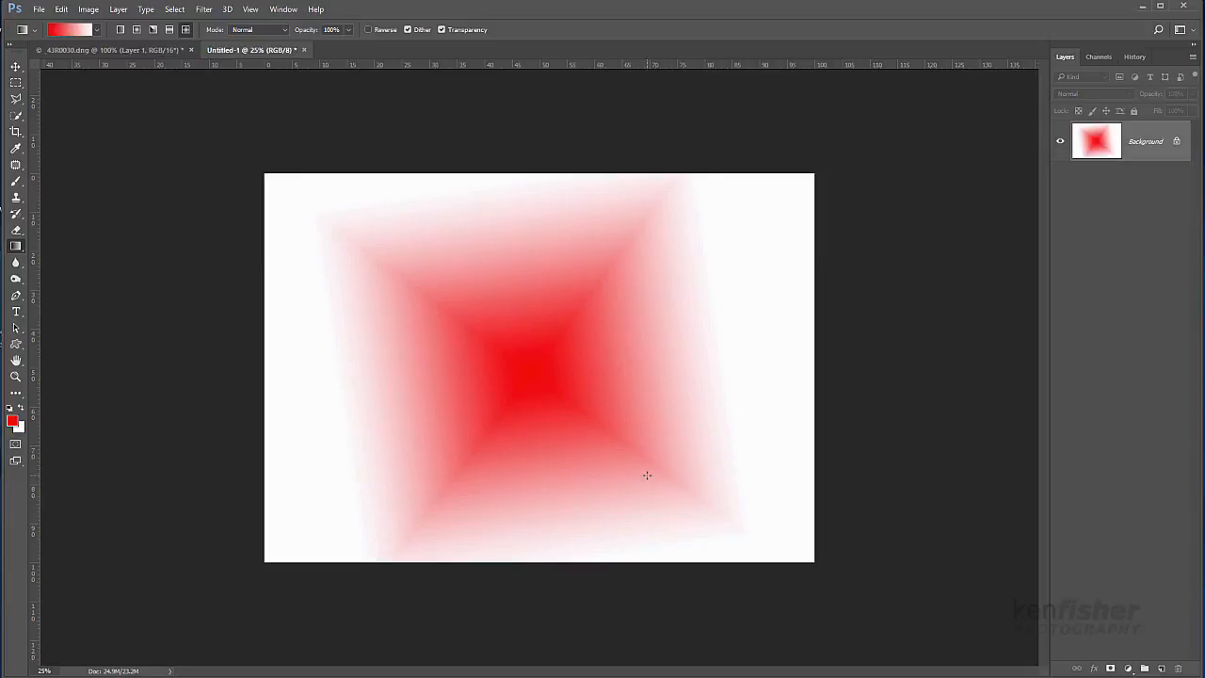
key(ctrl+z)
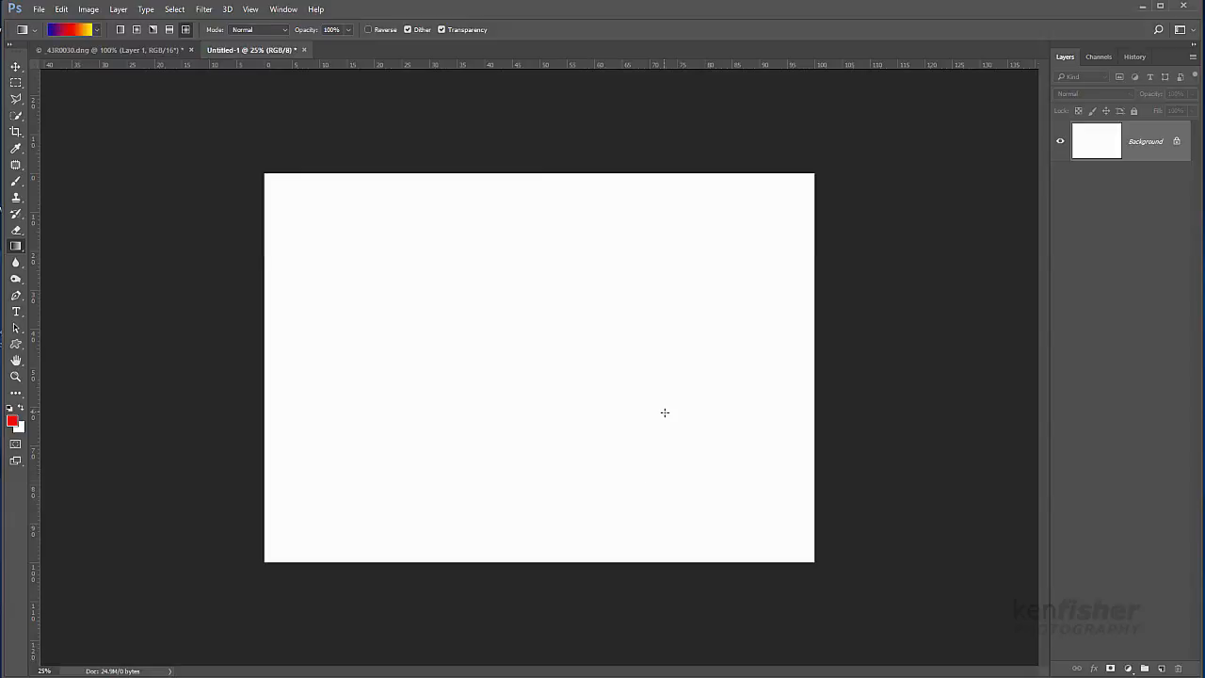
Choose the Blue, Red, Yellow preset with the linear style and test it diagonally on the canvas, undoing the test fill
click(99, 31)
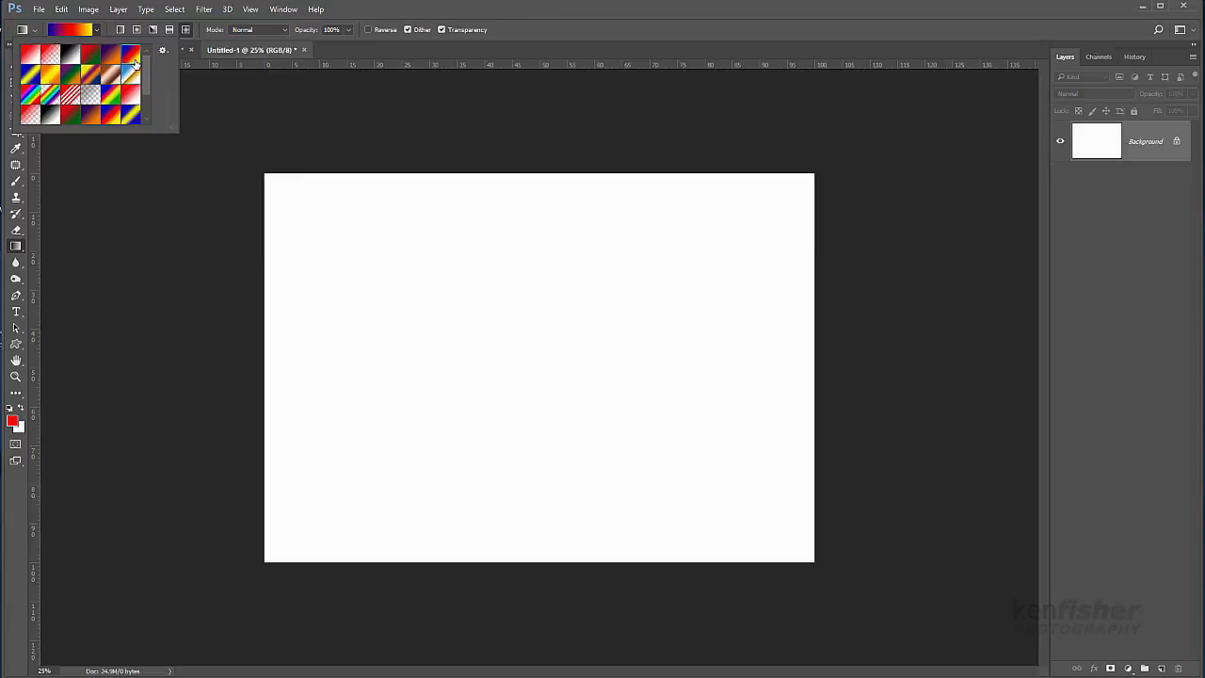
click(420, 14)
click(119, 31)
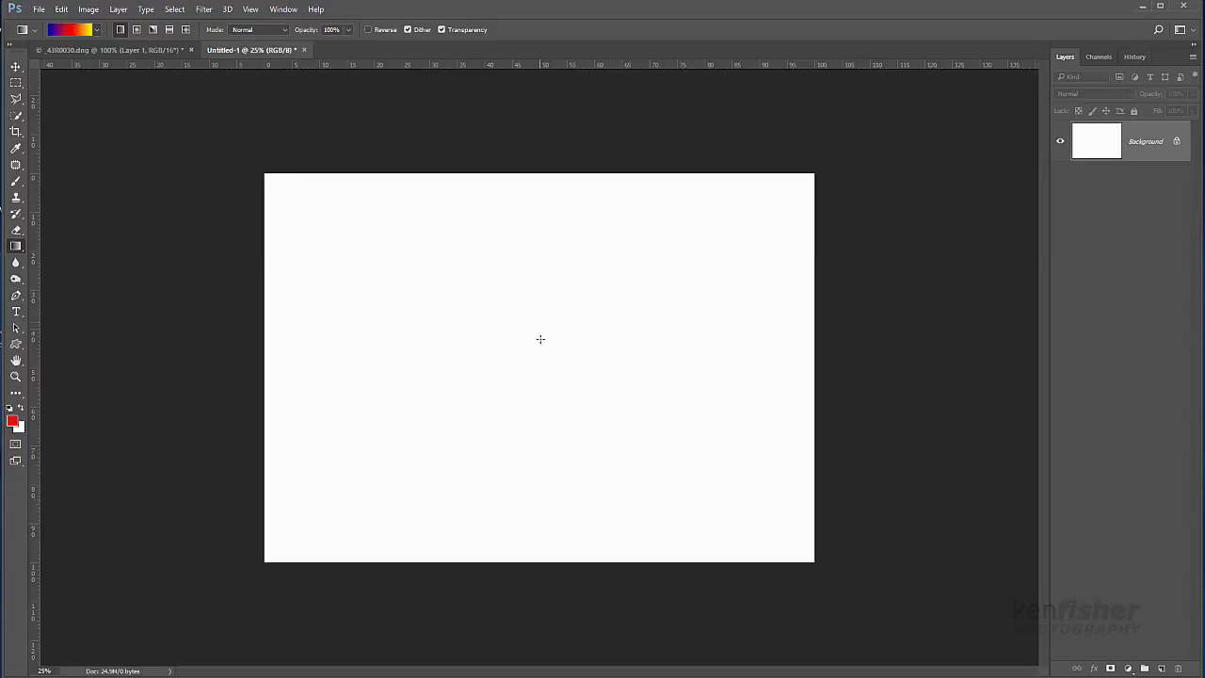
drag(471, 263, 643, 433)
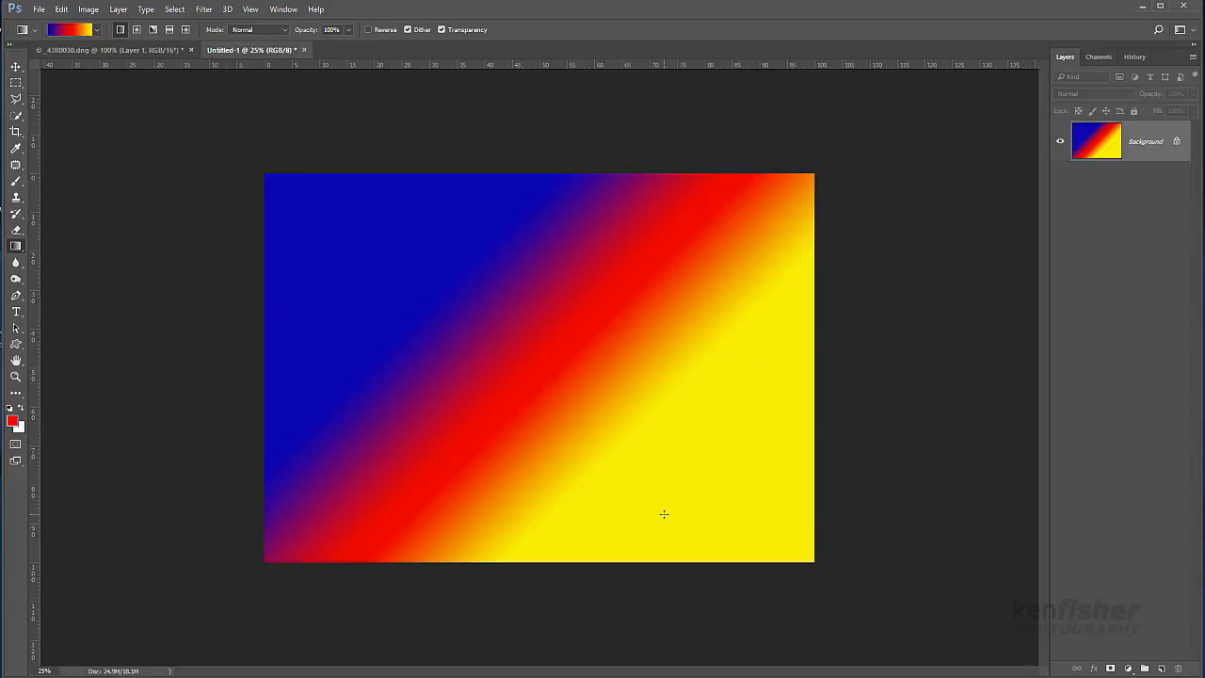
key(ctrl+z)
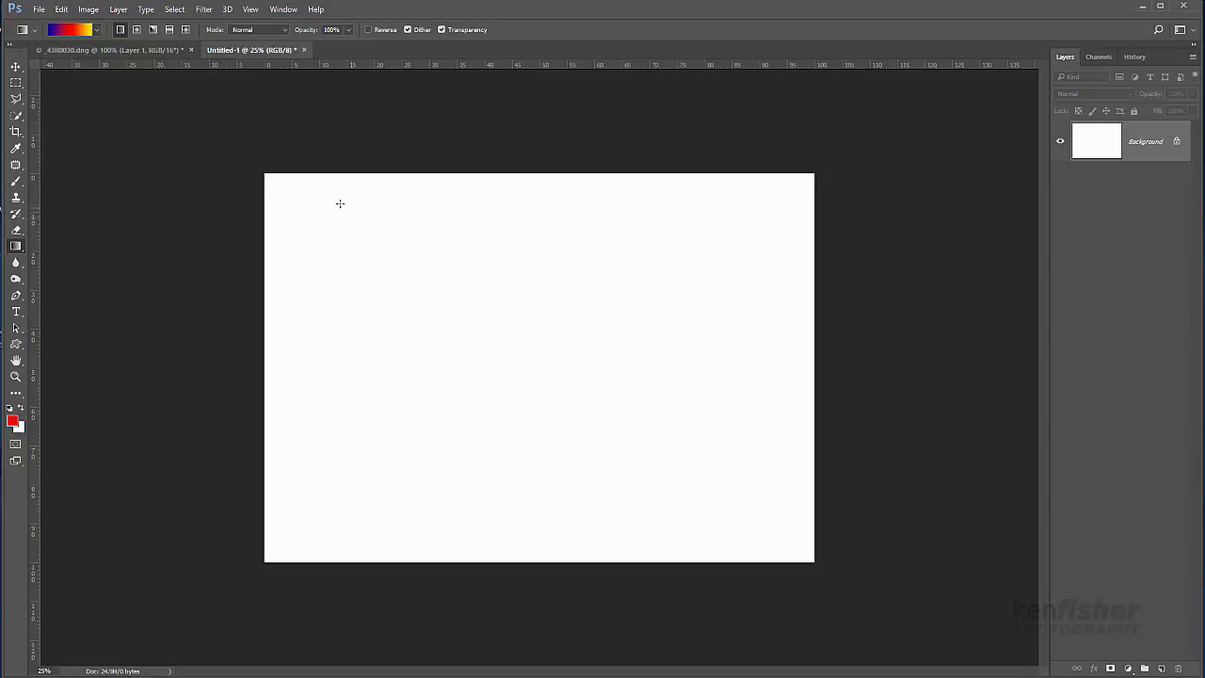
Open the Gradient Editor for the current gradient and append the Metals gradients to the existing presets
click(72, 34)
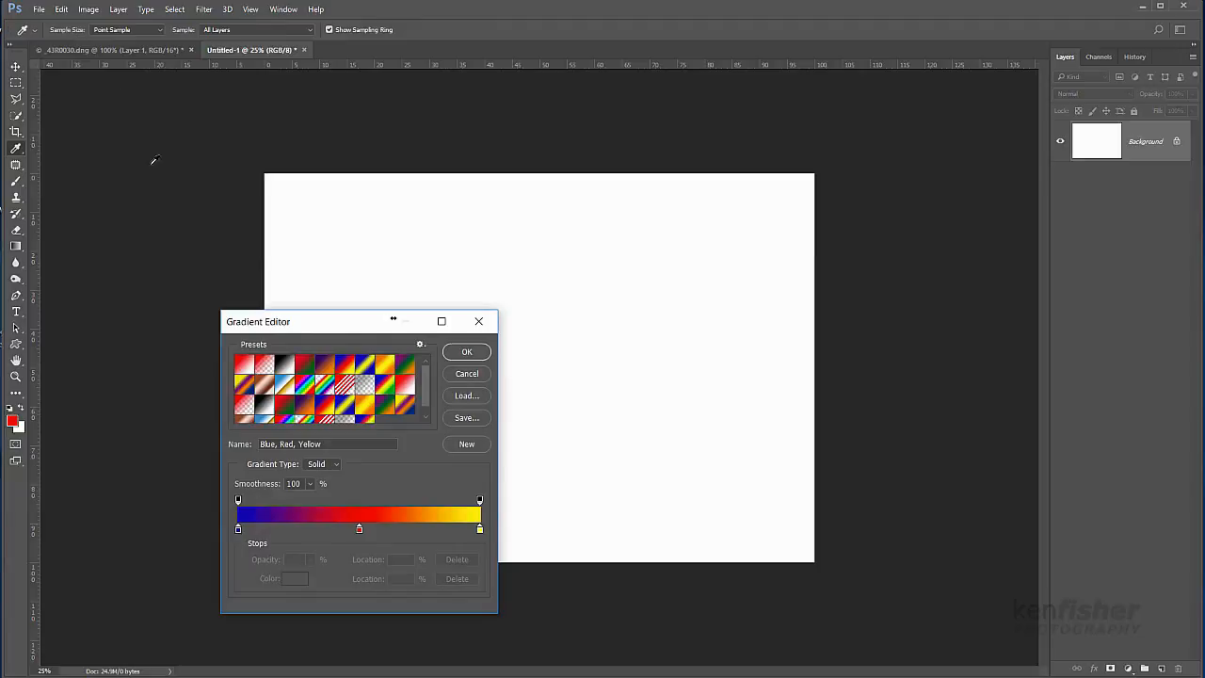
drag(333, 312, 244, 95)
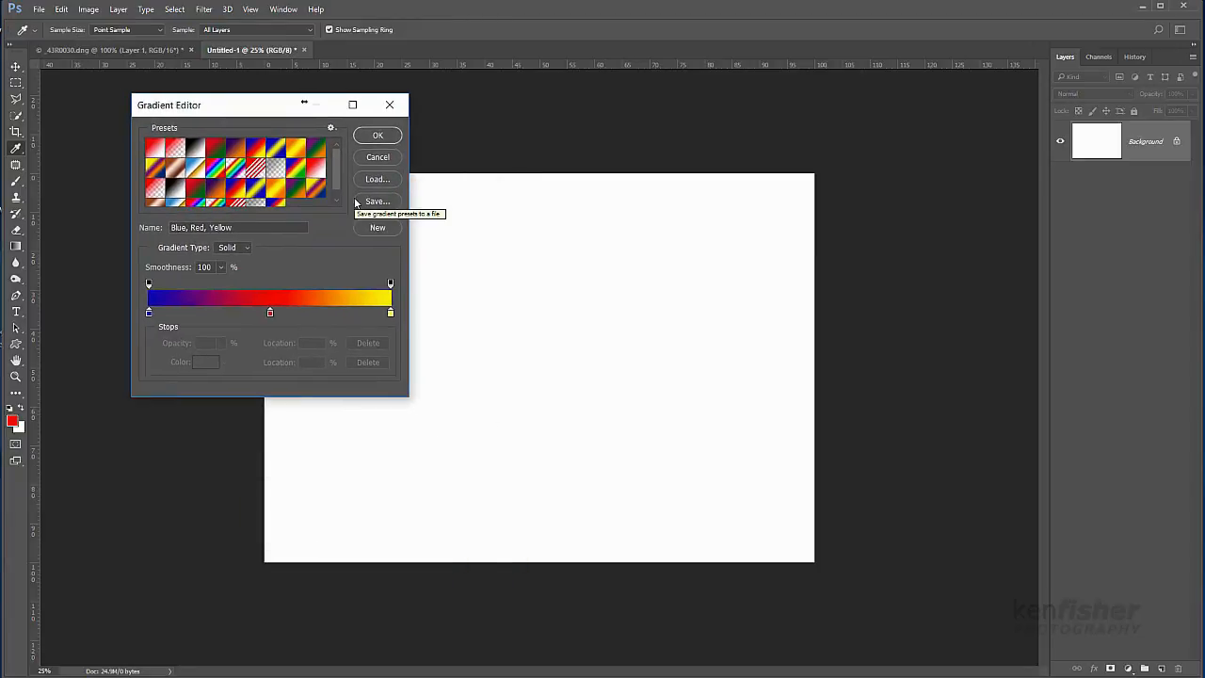
scroll(336, 167, down, 1)
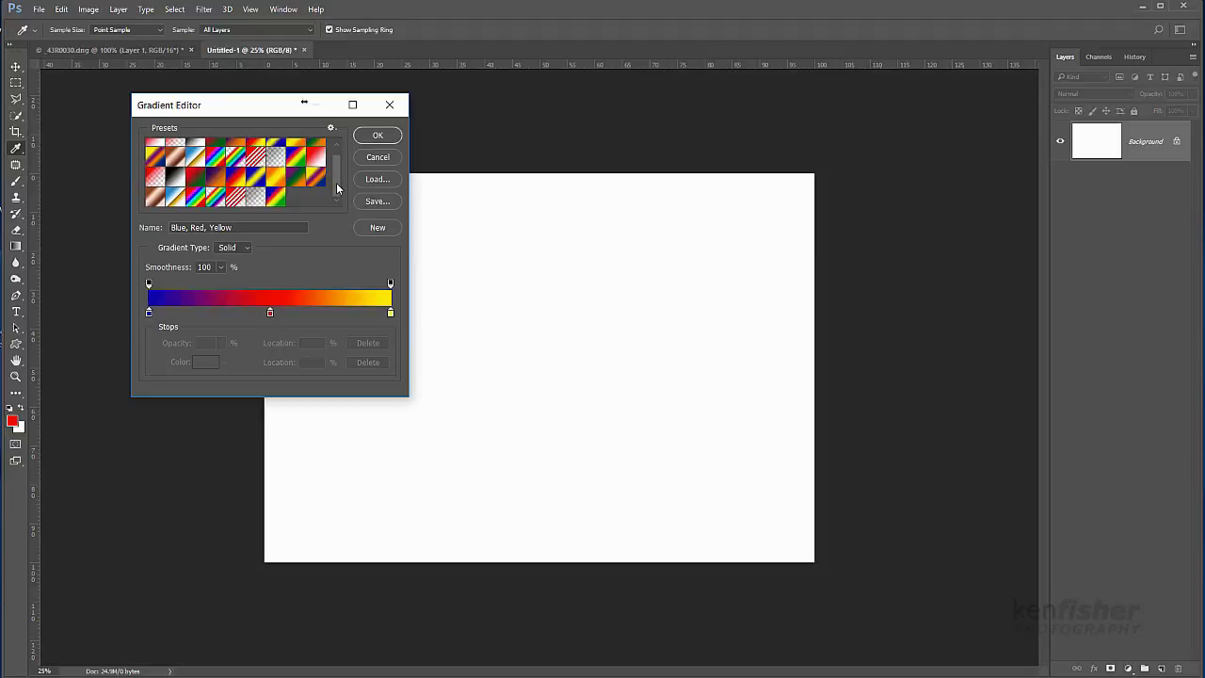
scroll(336, 183, up, 1)
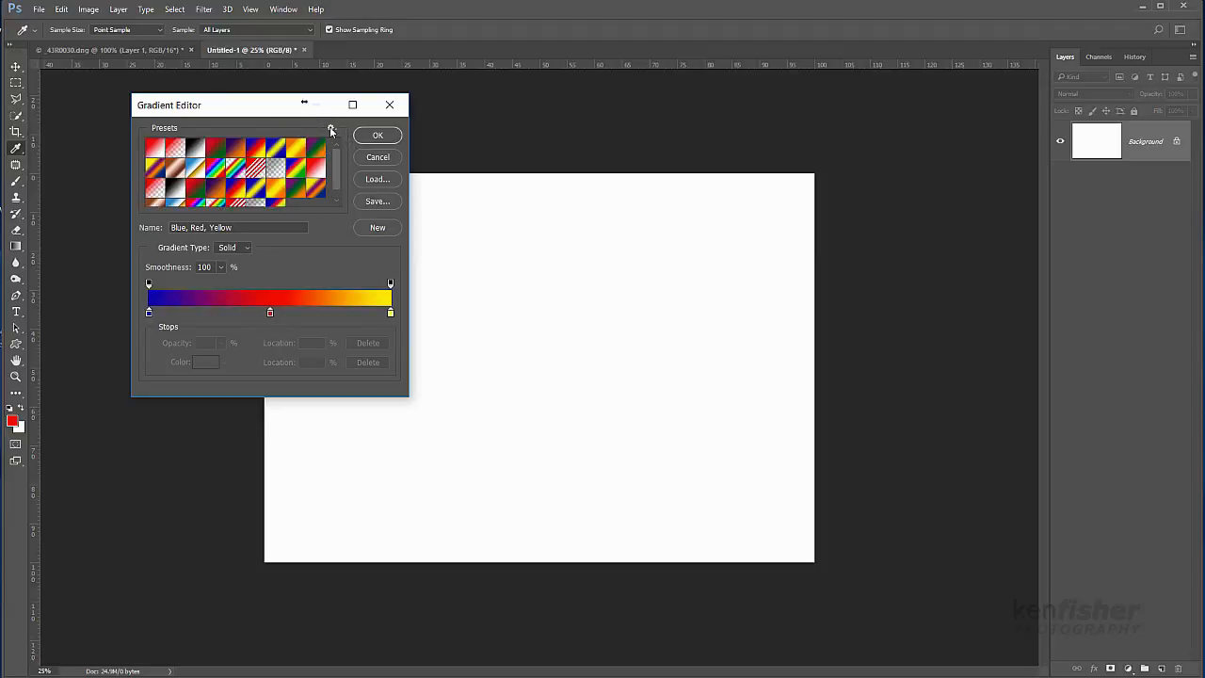
click(330, 128)
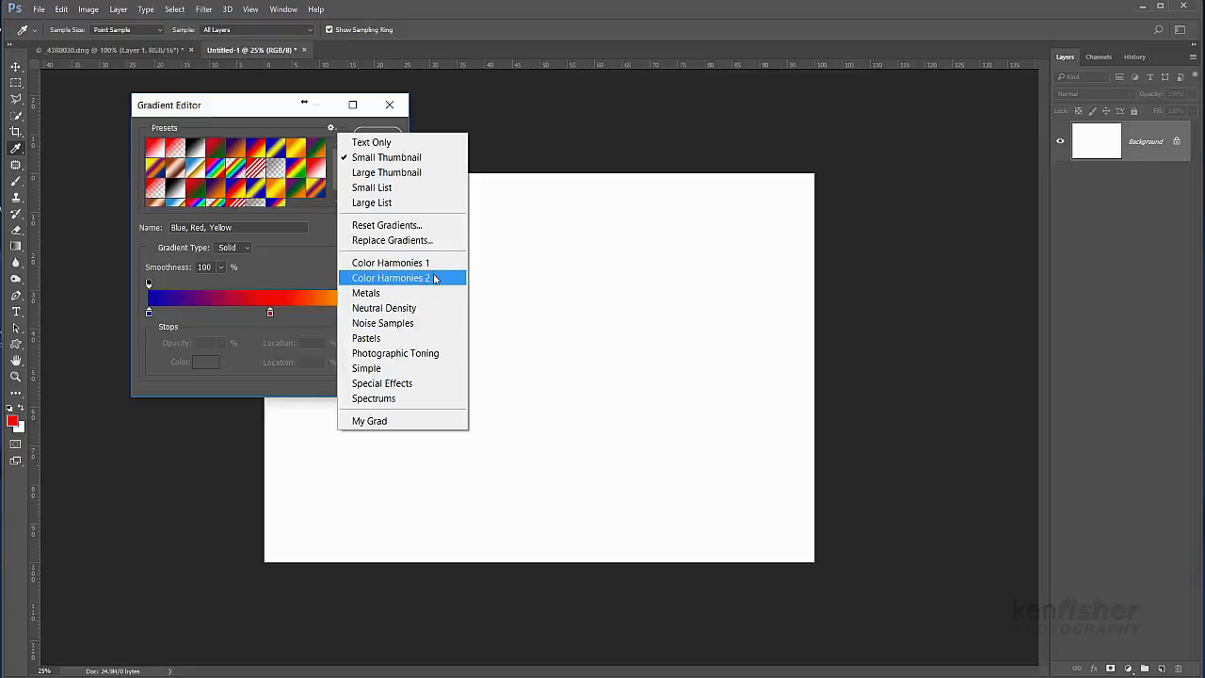
click(380, 296)
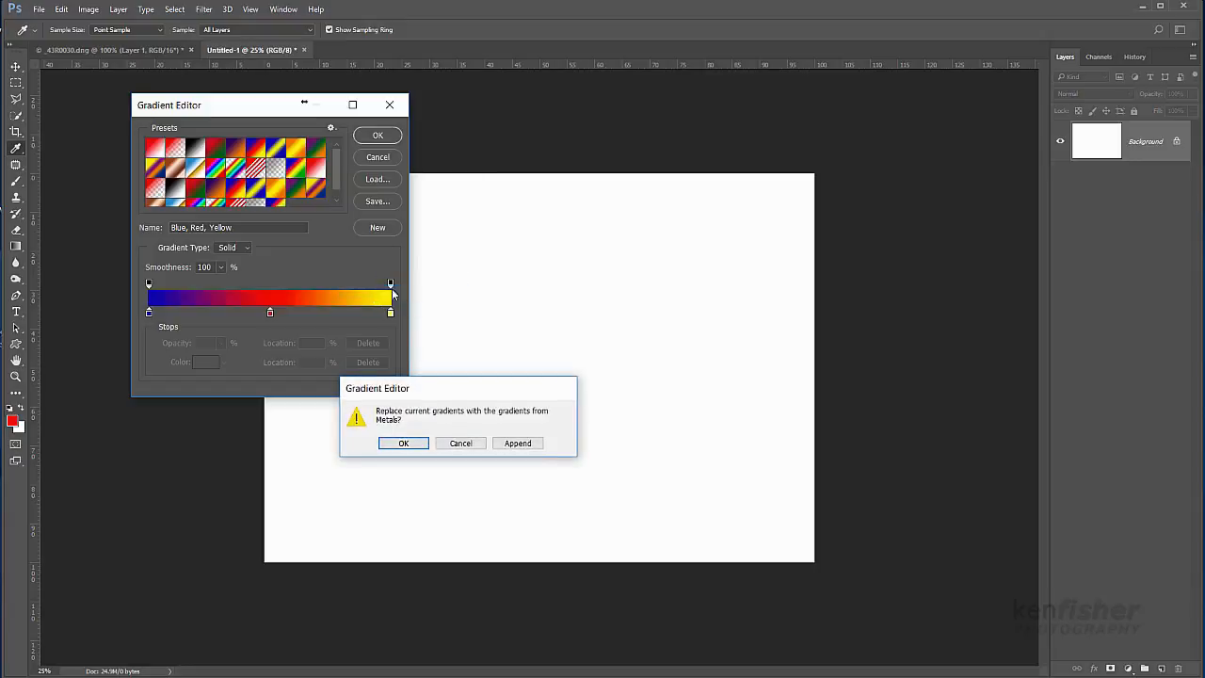
click(518, 443)
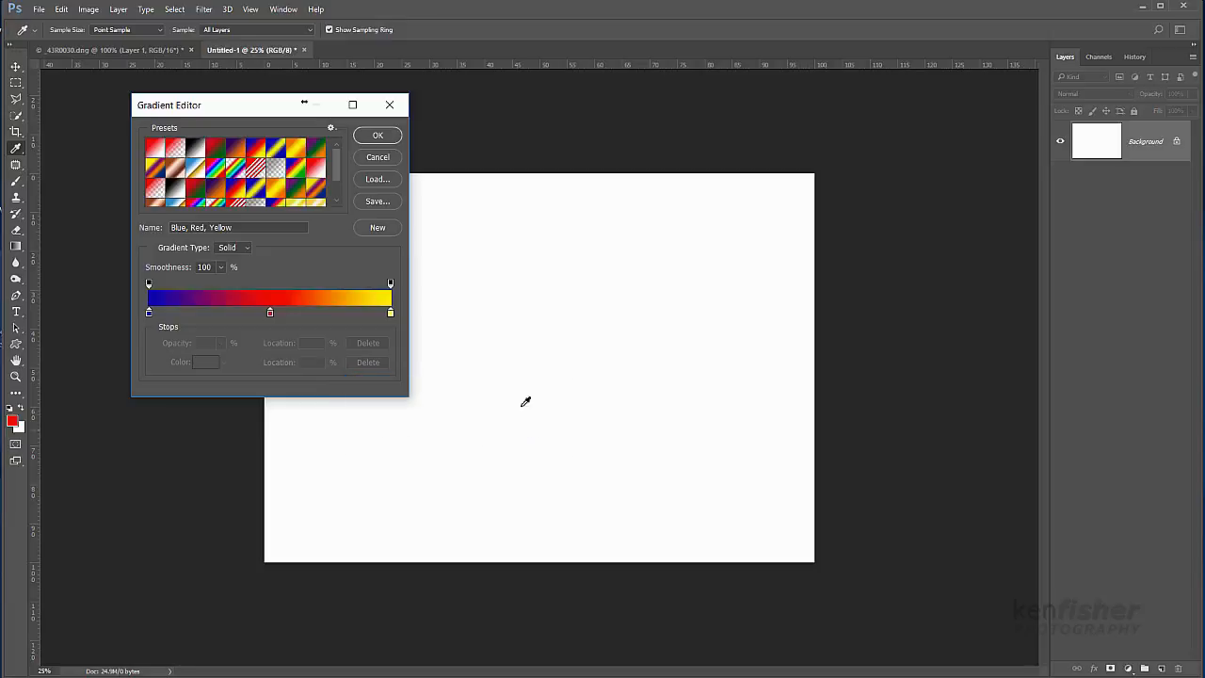
drag(336, 161, 339, 190)
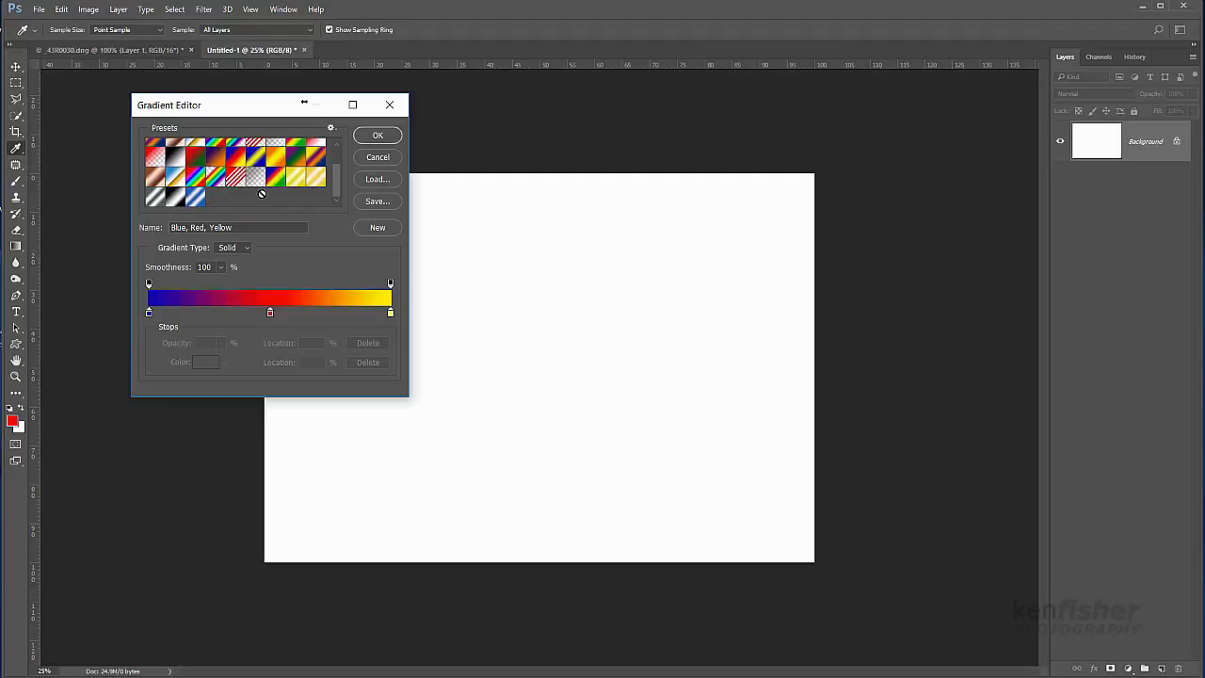
drag(335, 191, 333, 160)
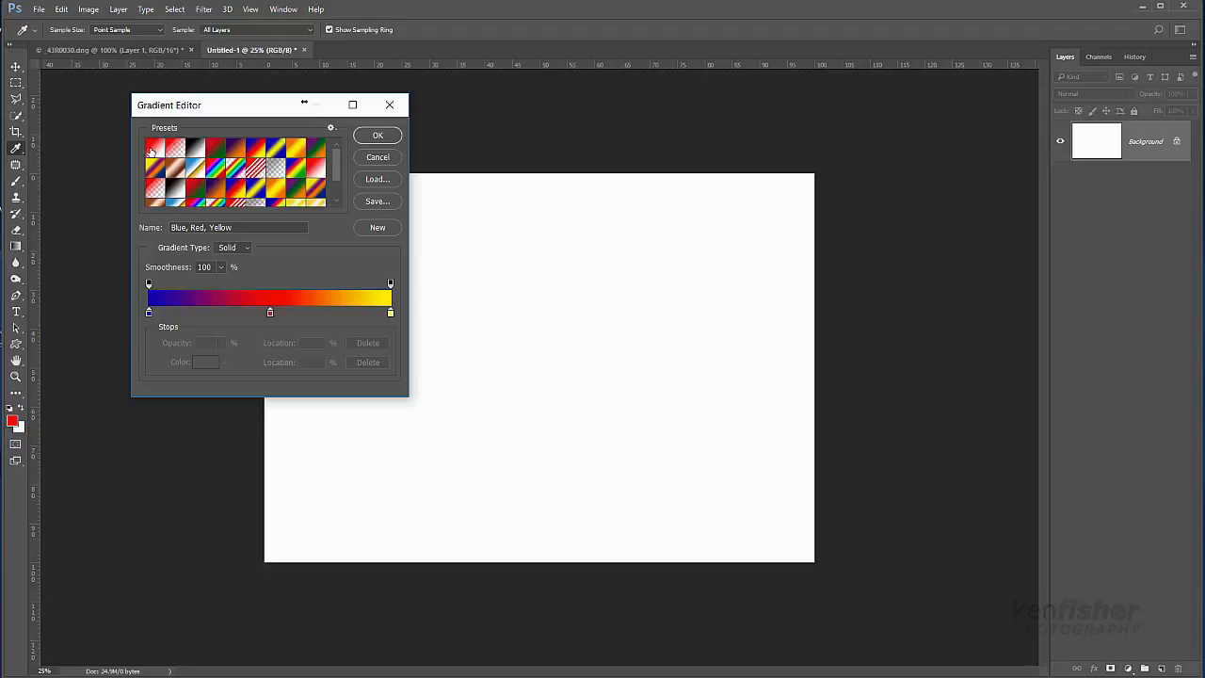
Start from the Foreground to Background preset and set its starting colour stop to the purple-blue #4734a3
click(154, 151)
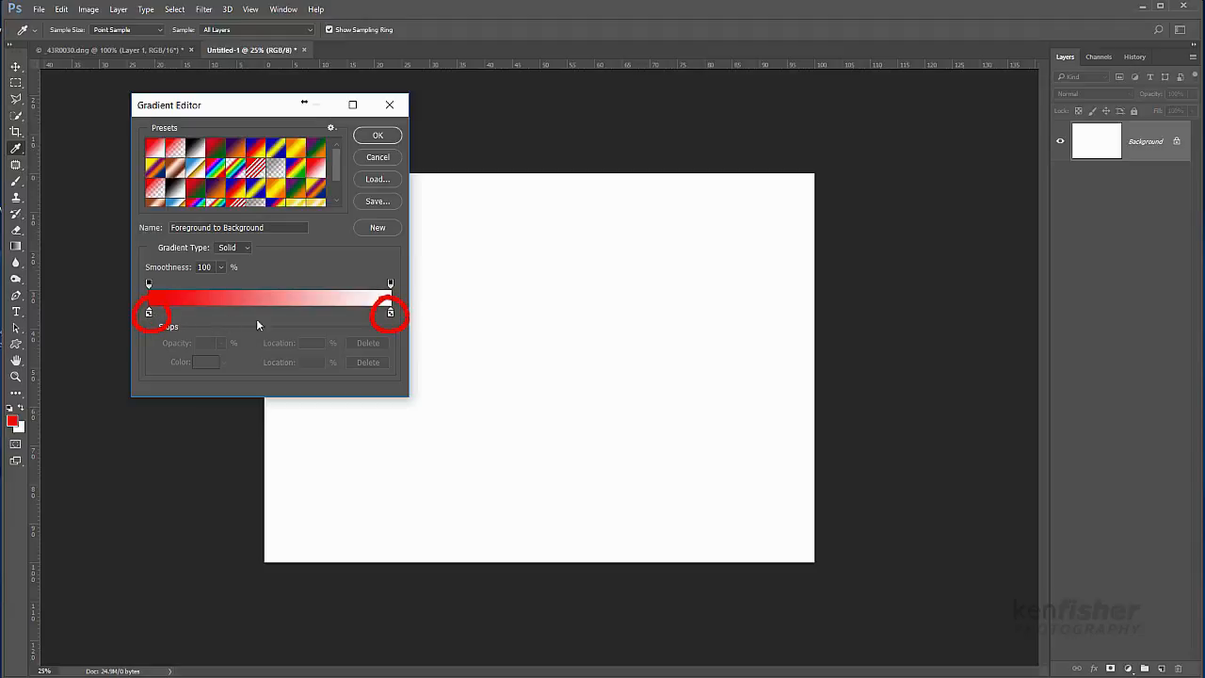
click(149, 313)
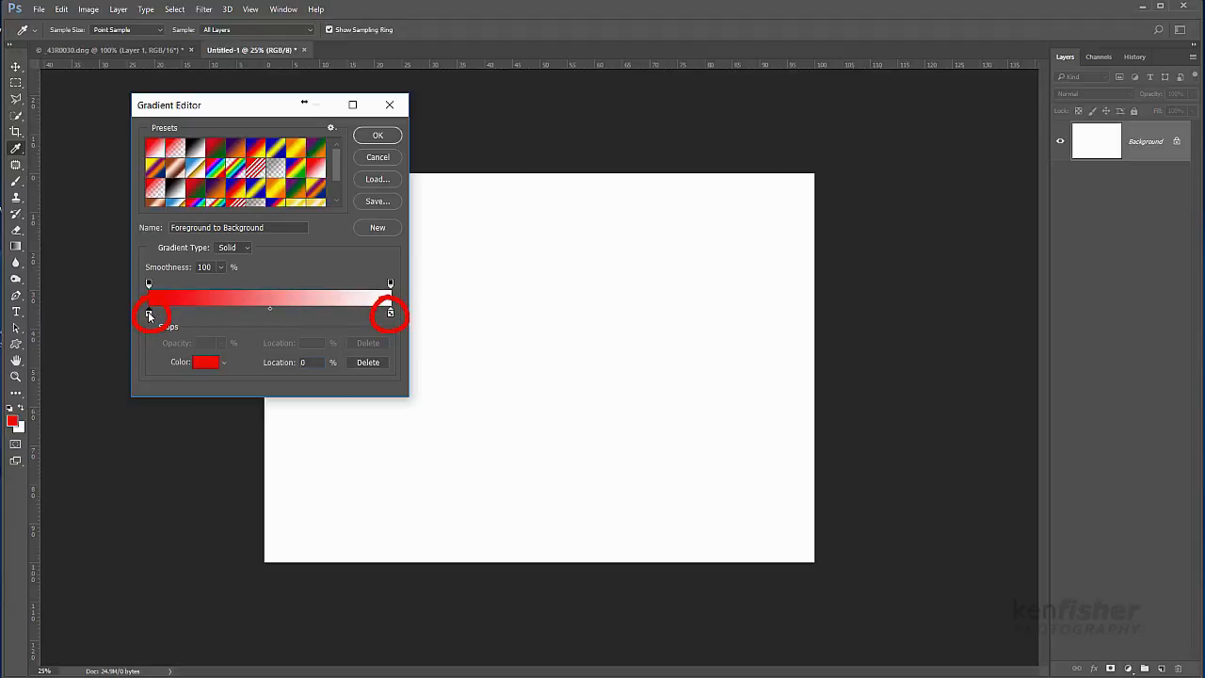
click(206, 362)
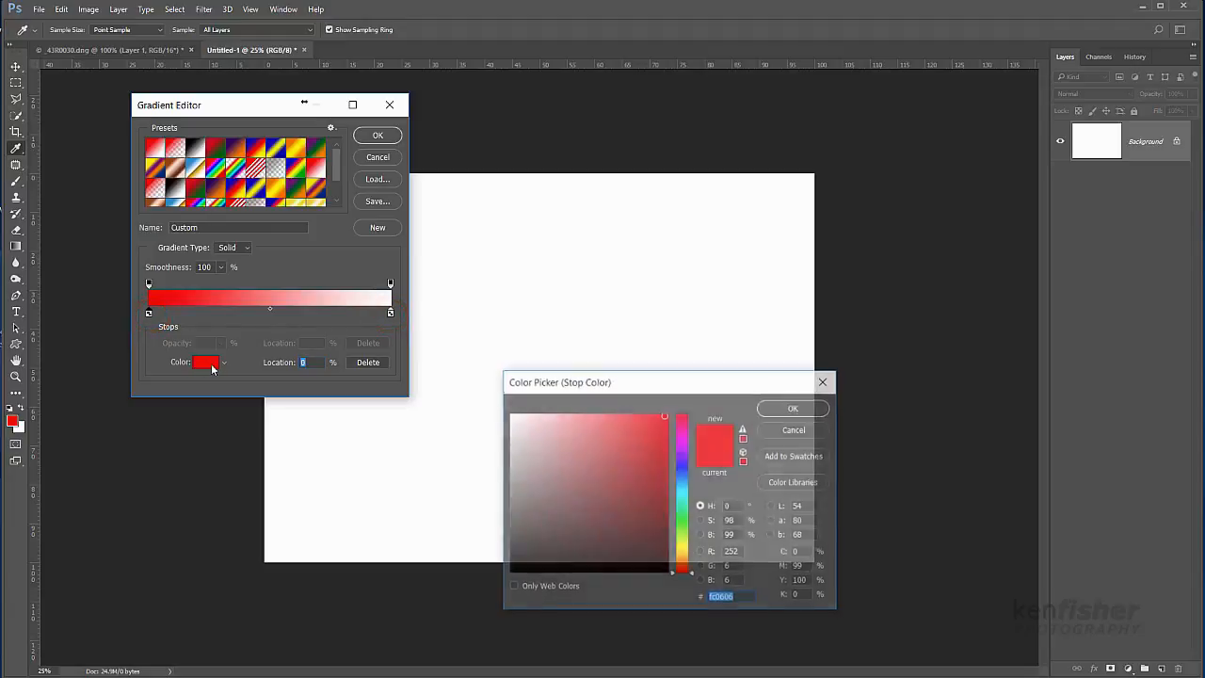
click(683, 463)
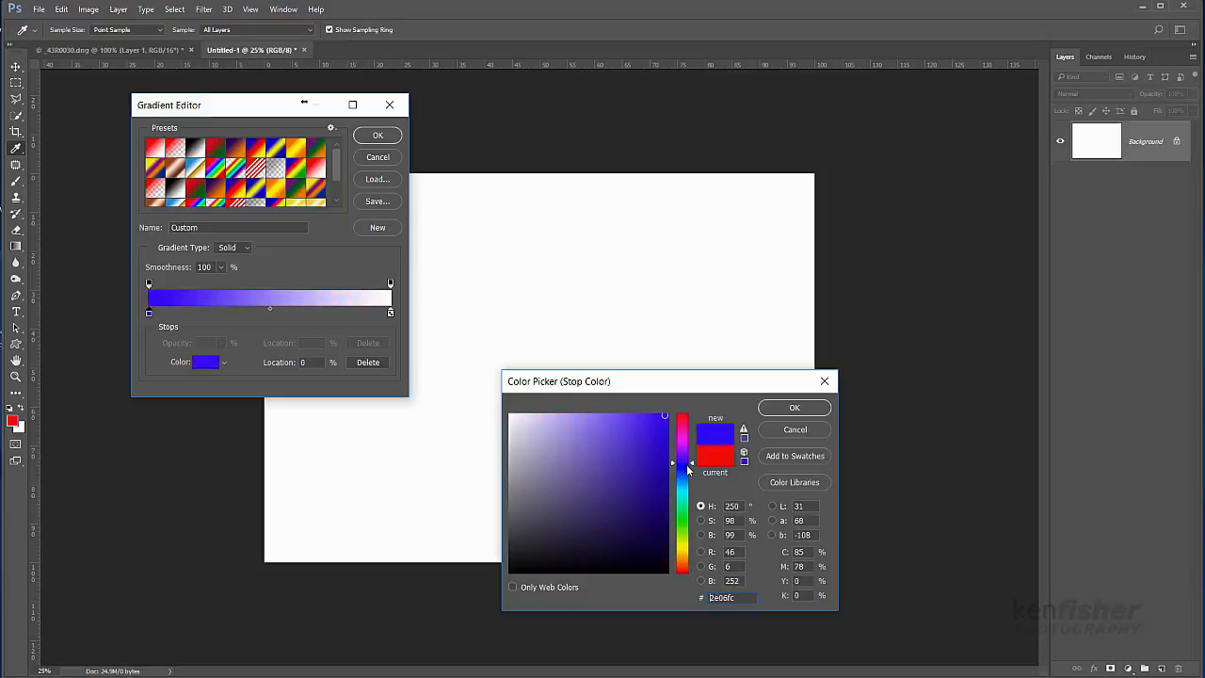
mouse_move(642, 458)
mouse_down()
mouse_move(597, 446)
mouse_move(617, 471)
mouse_up()
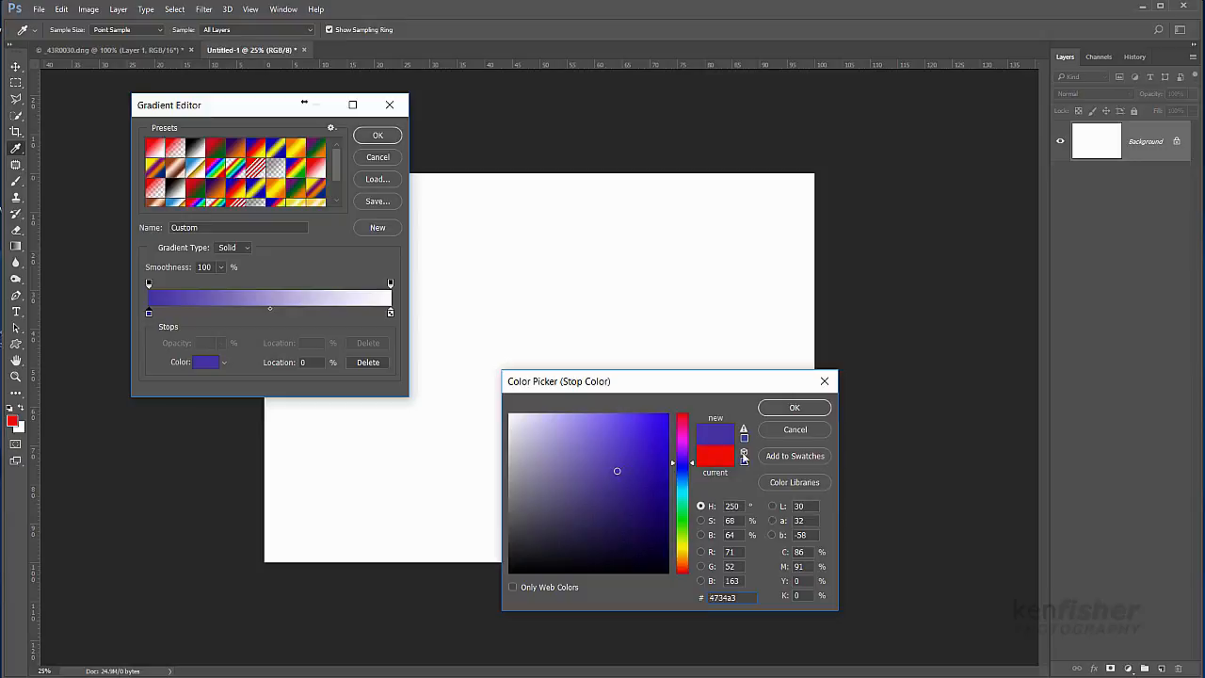
click(797, 411)
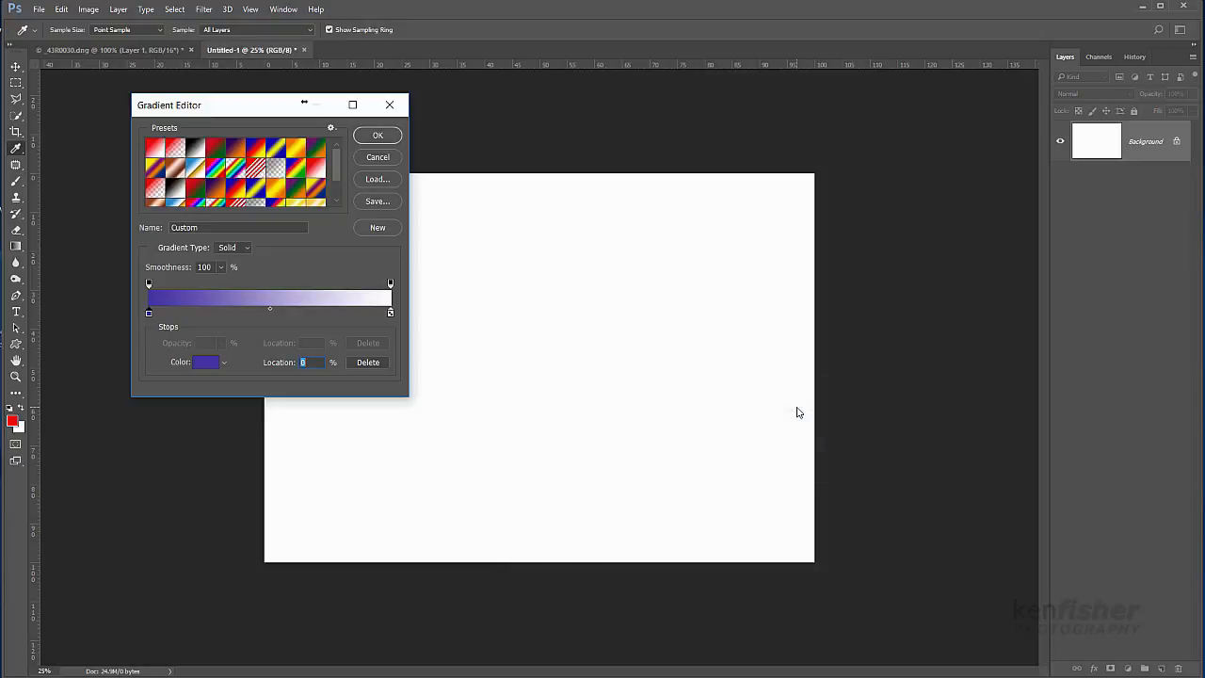
Change the gradient's end colour stop at 100% to red #d52c2c
click(390, 314)
click(206, 363)
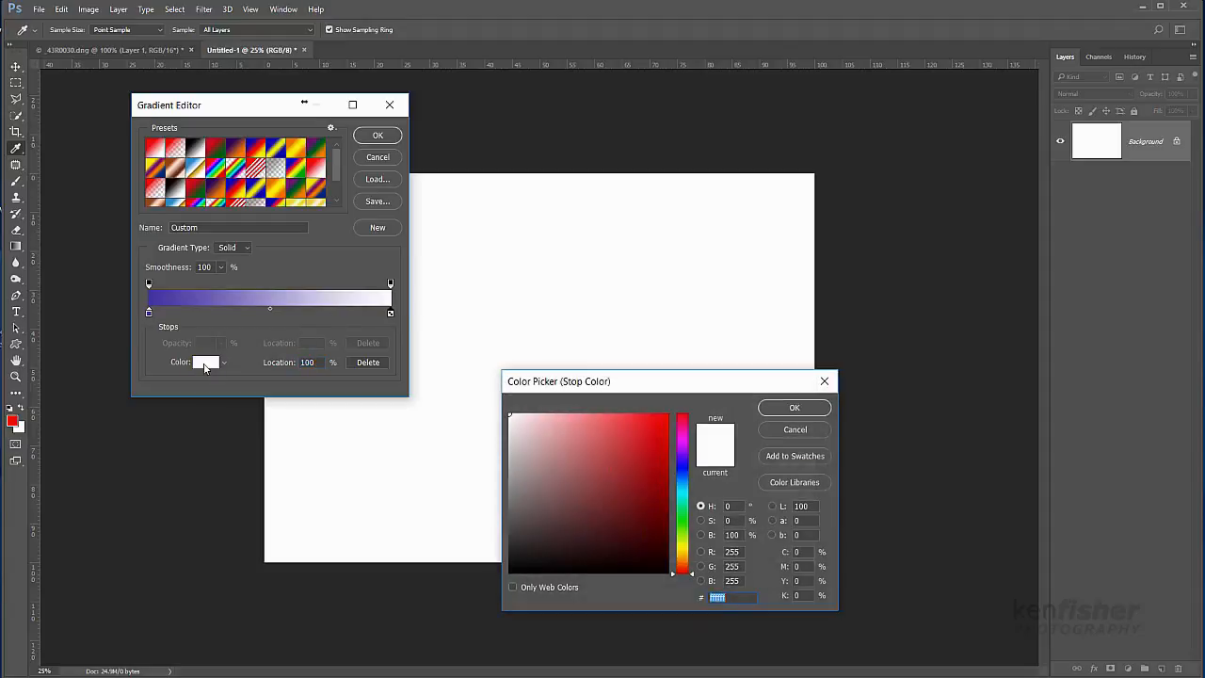
click(635, 440)
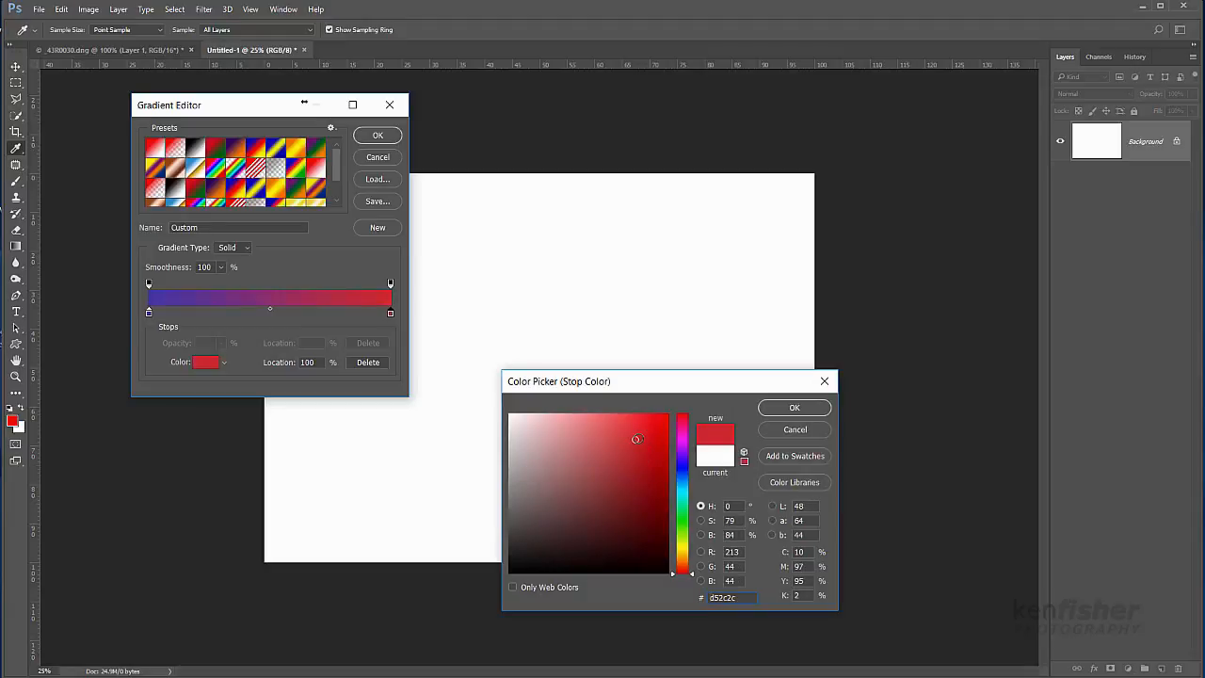
click(796, 408)
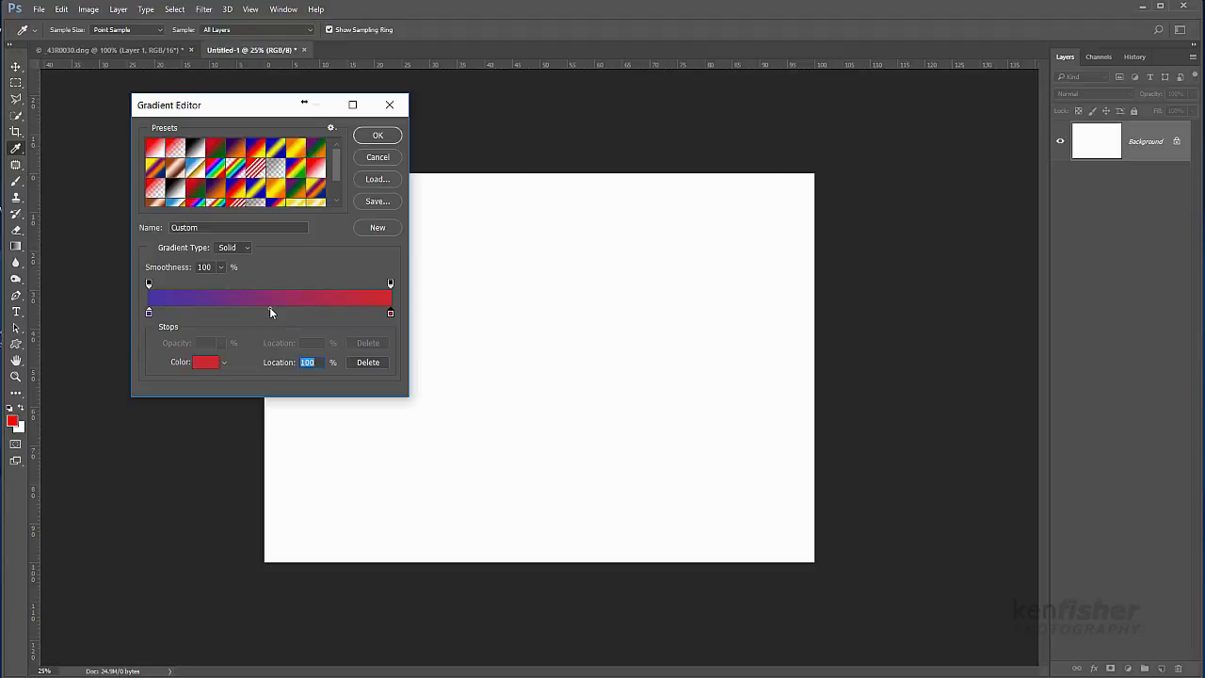
Try the colour midpoint between the two stops at about 20% and 74%, and leave it at 48%
click(254, 306)
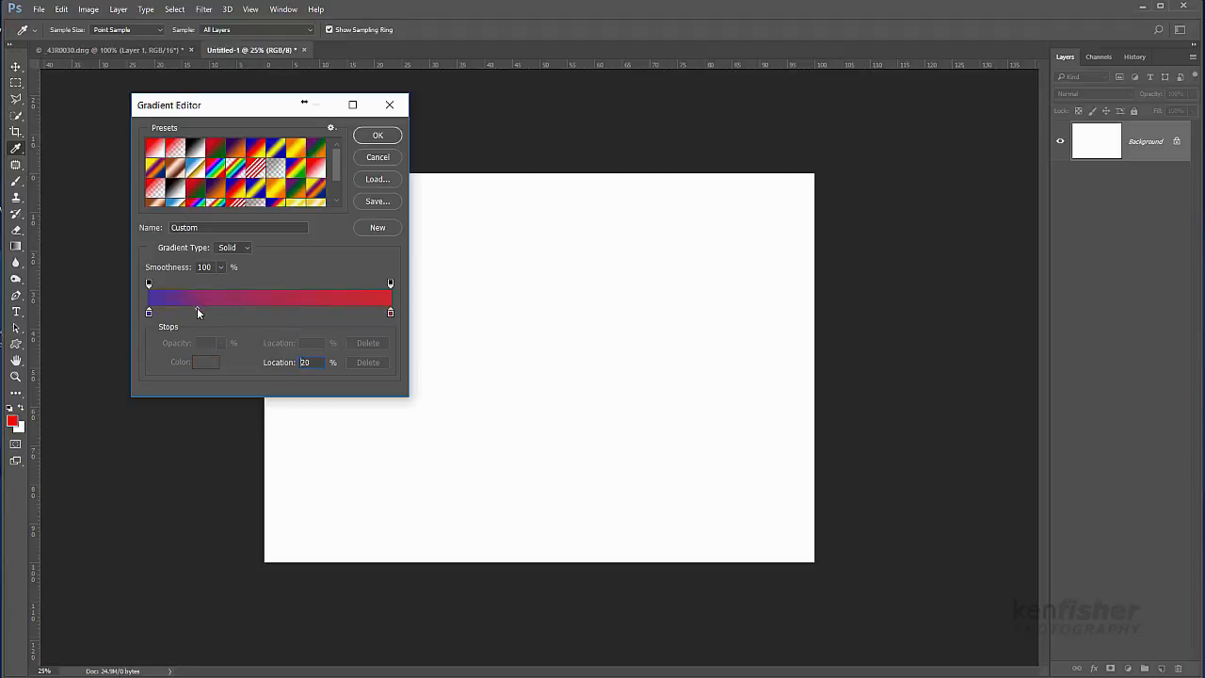
drag(194, 308, 291, 308)
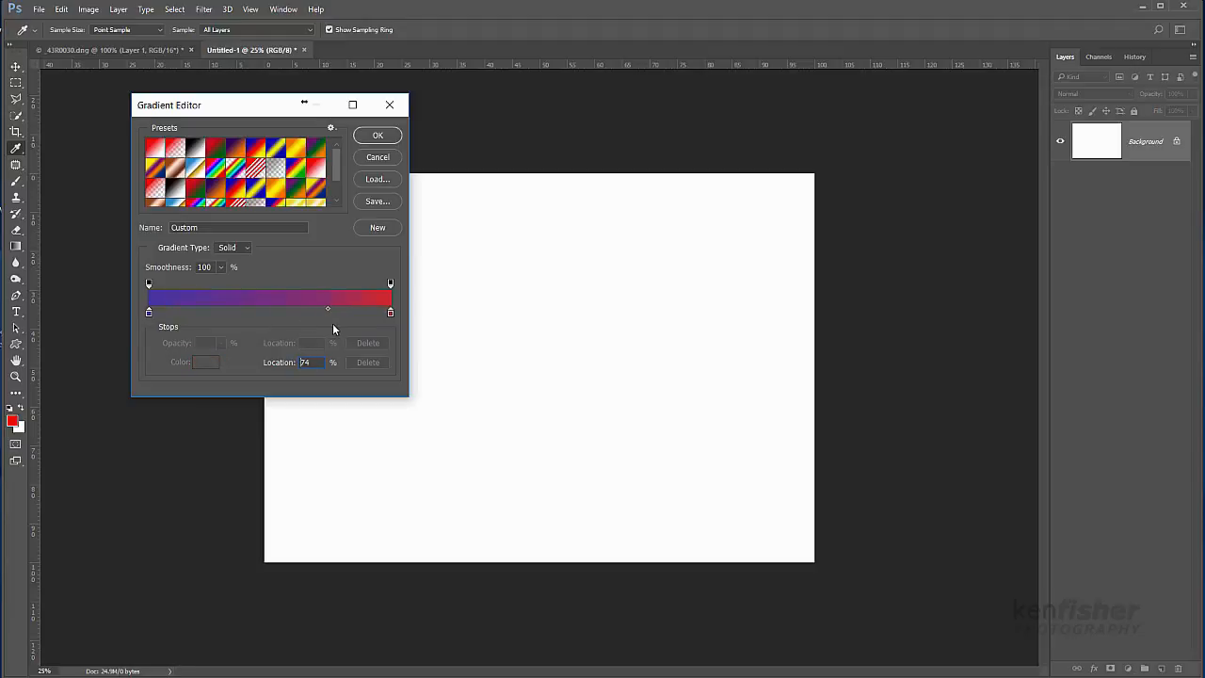
drag(358, 331, 265, 332)
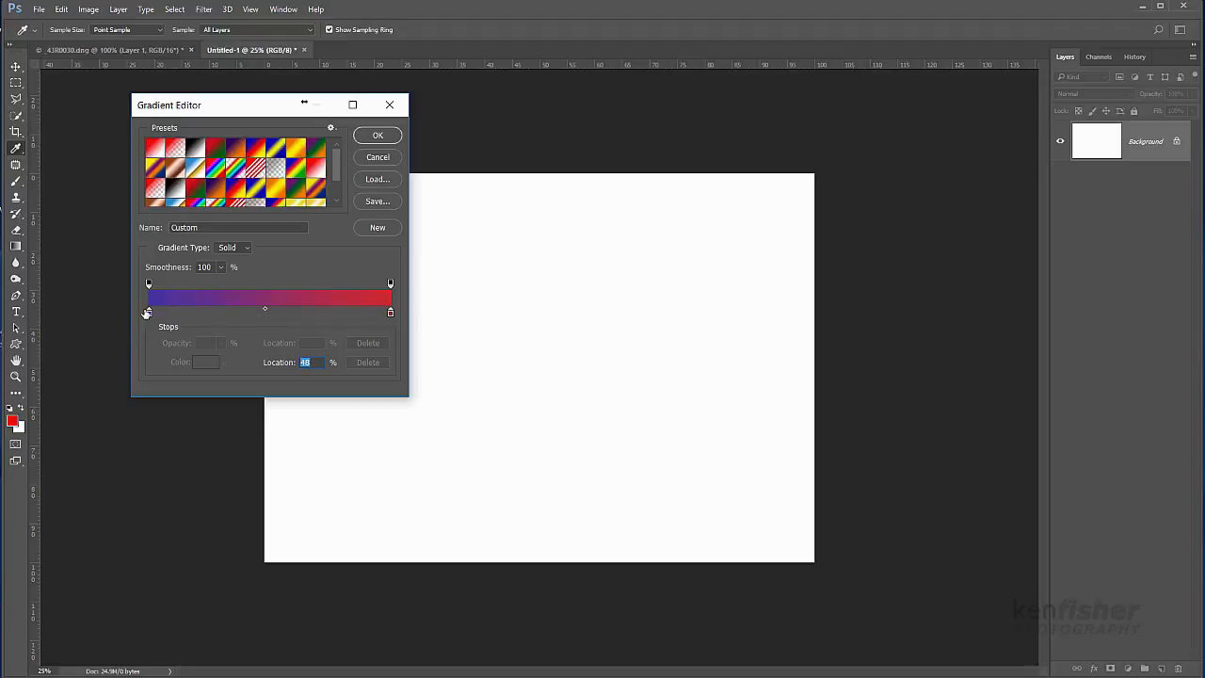
Add a green #14851c colour stop at 25% and move the midpoint between it and the purple-blue stop to 54%
click(209, 312)
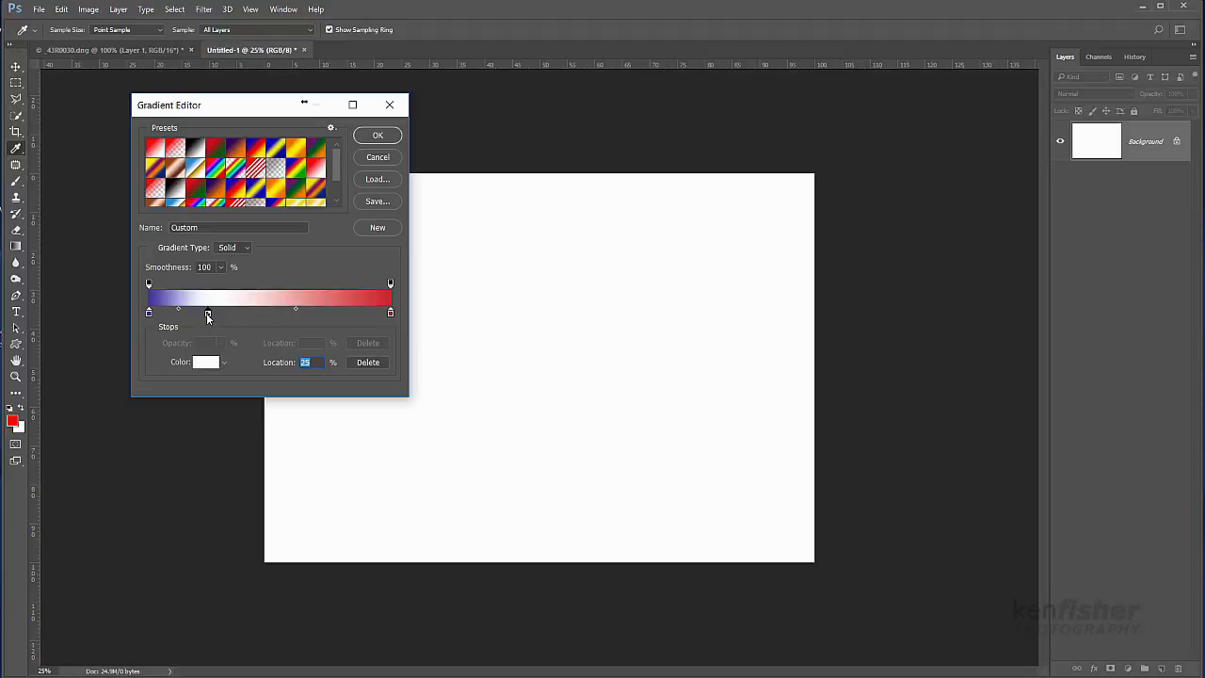
click(207, 361)
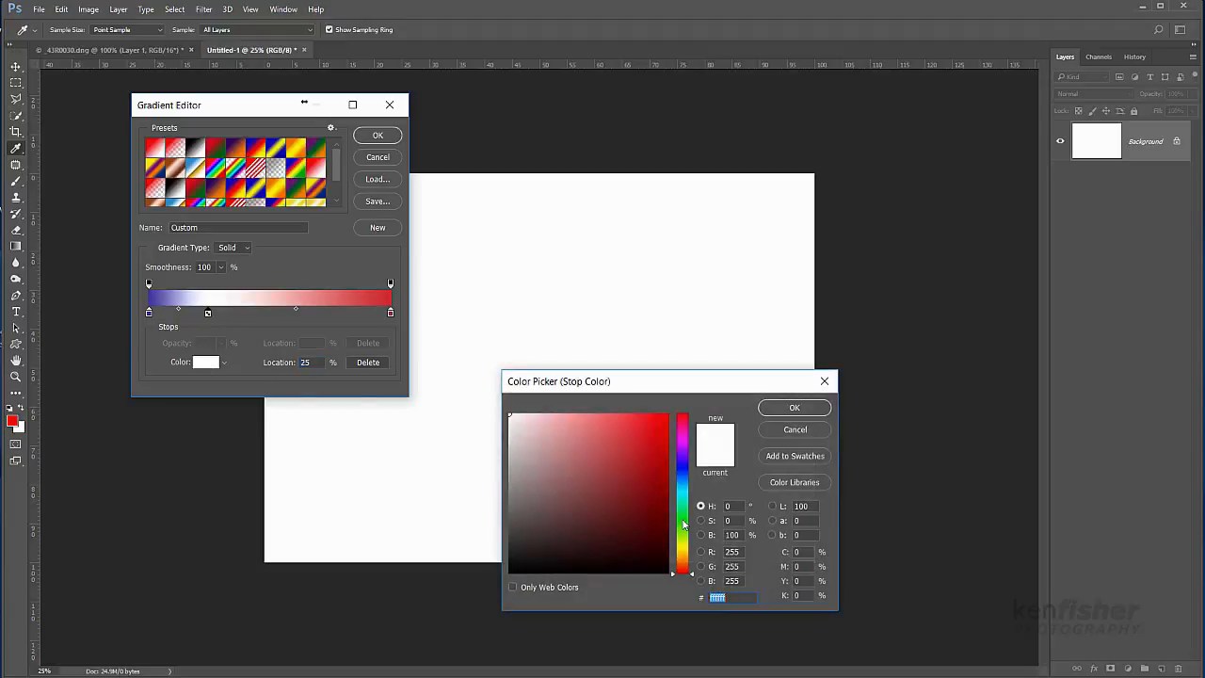
click(685, 519)
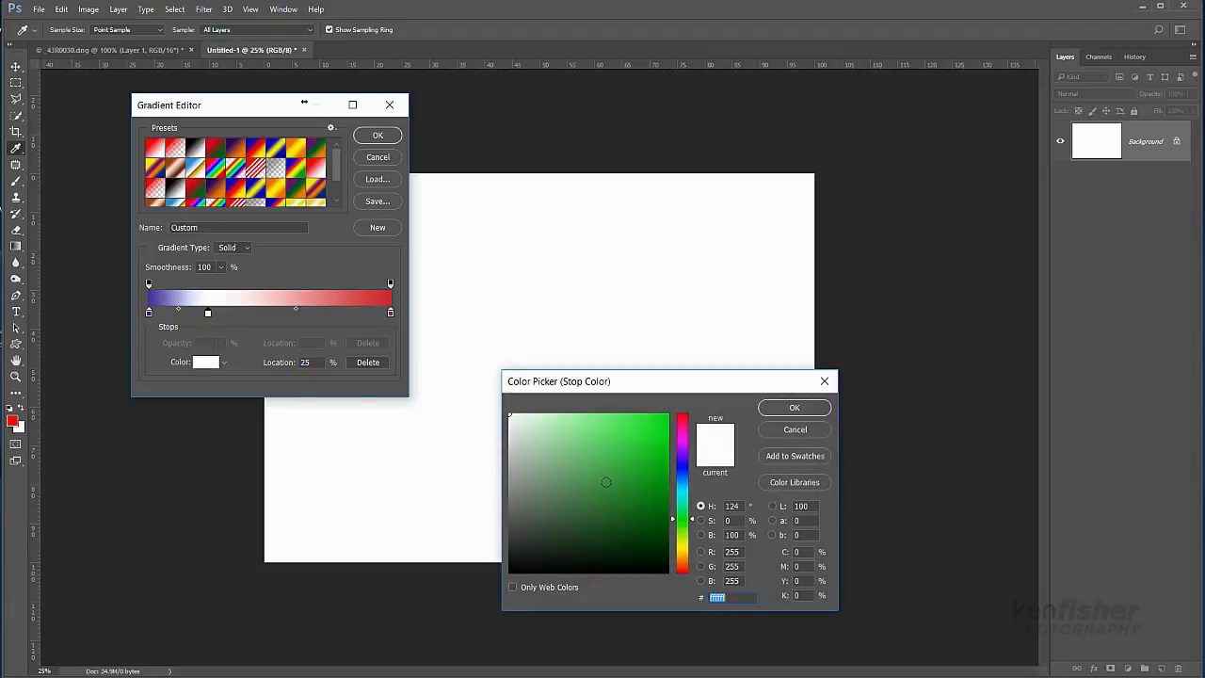
click(643, 489)
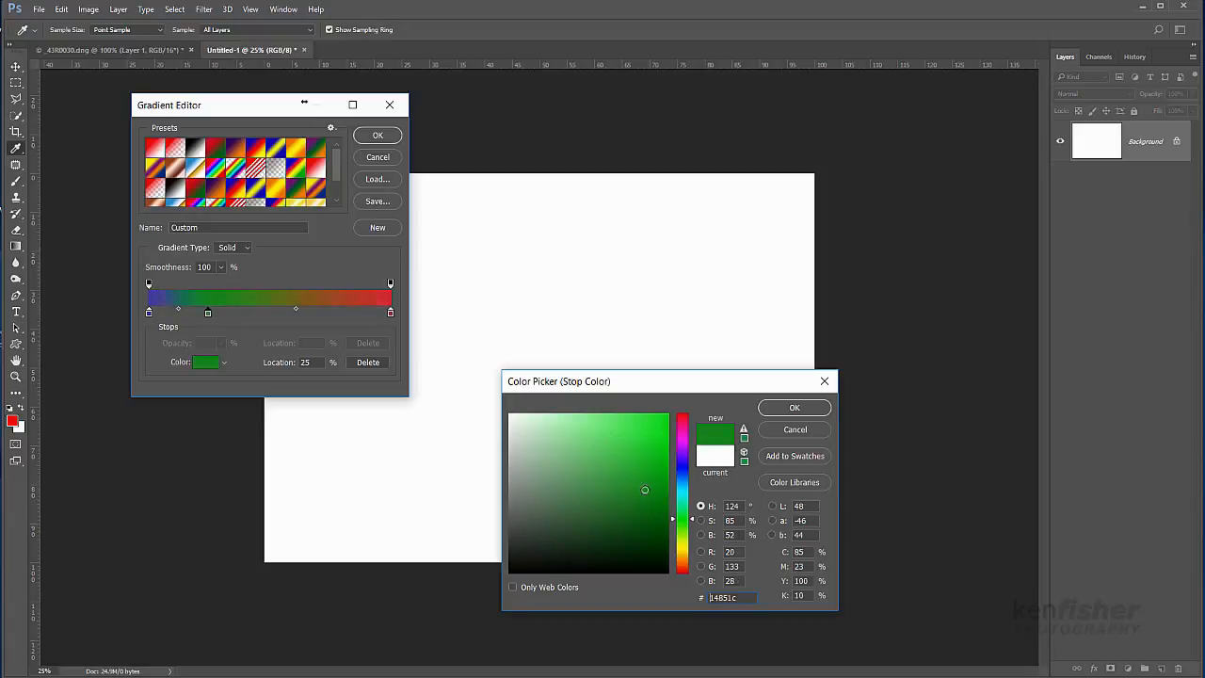
click(795, 408)
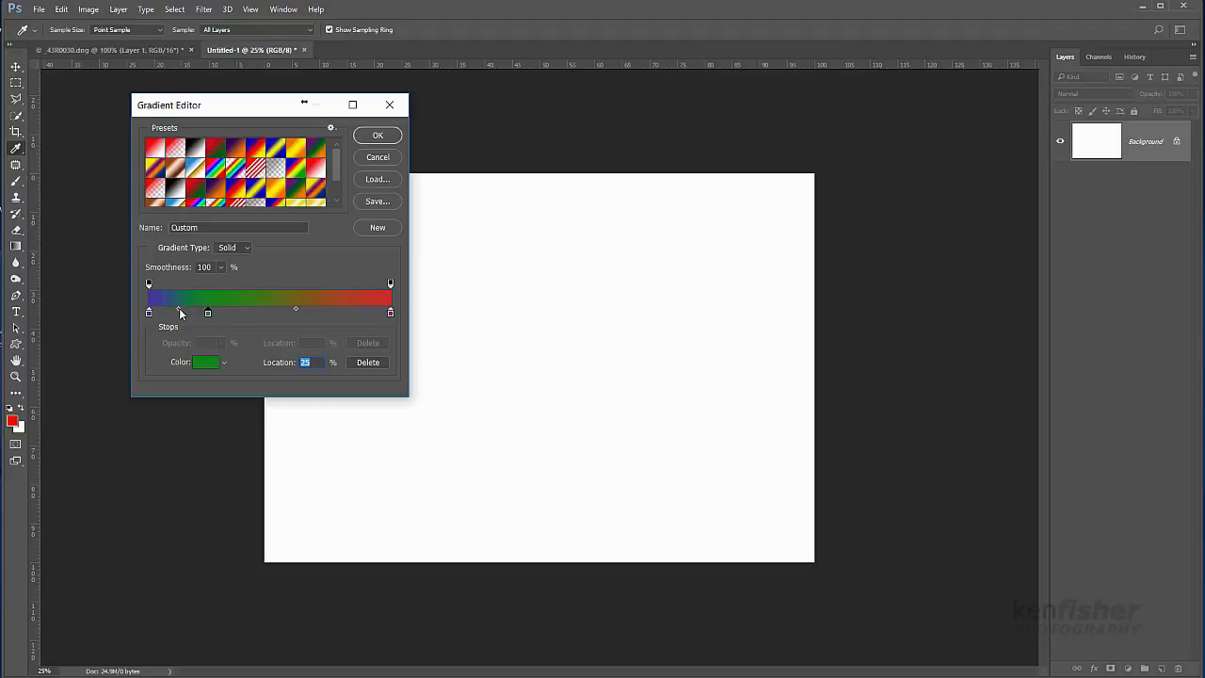
drag(178, 309, 181, 312)
Add another colour stop at 78% between the green and red stops and make it magenta #e114e3
click(341, 311)
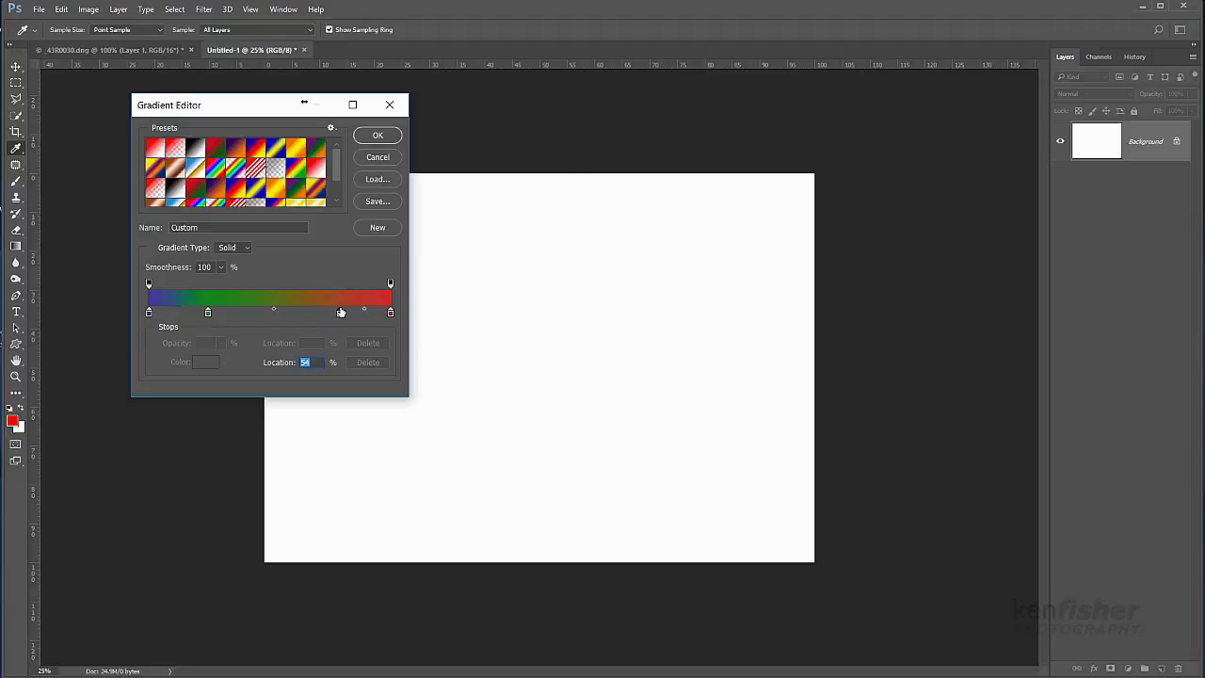
drag(340, 313, 338, 314)
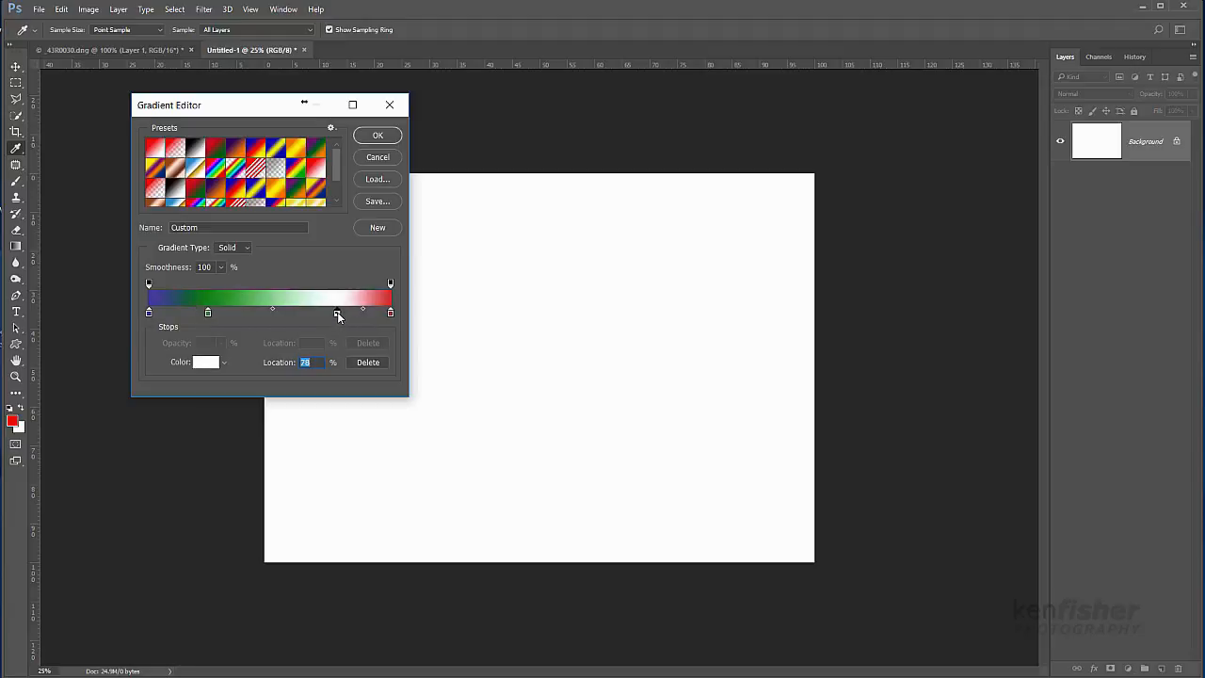
click(206, 362)
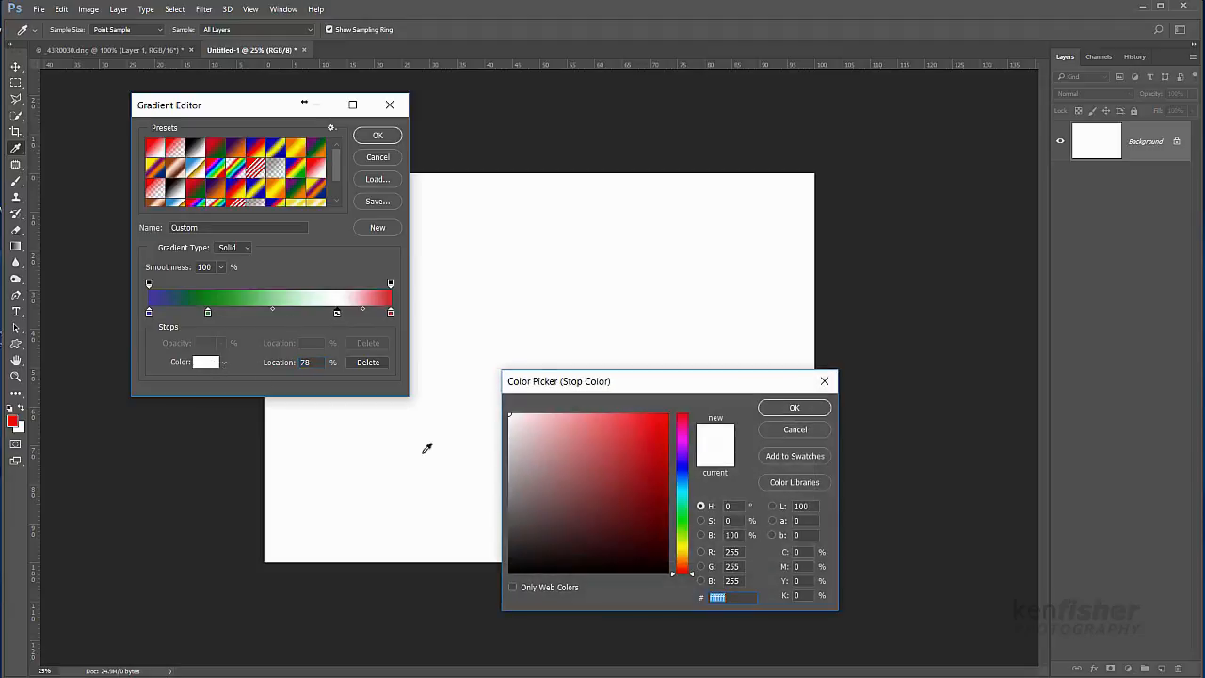
drag(681, 511, 685, 442)
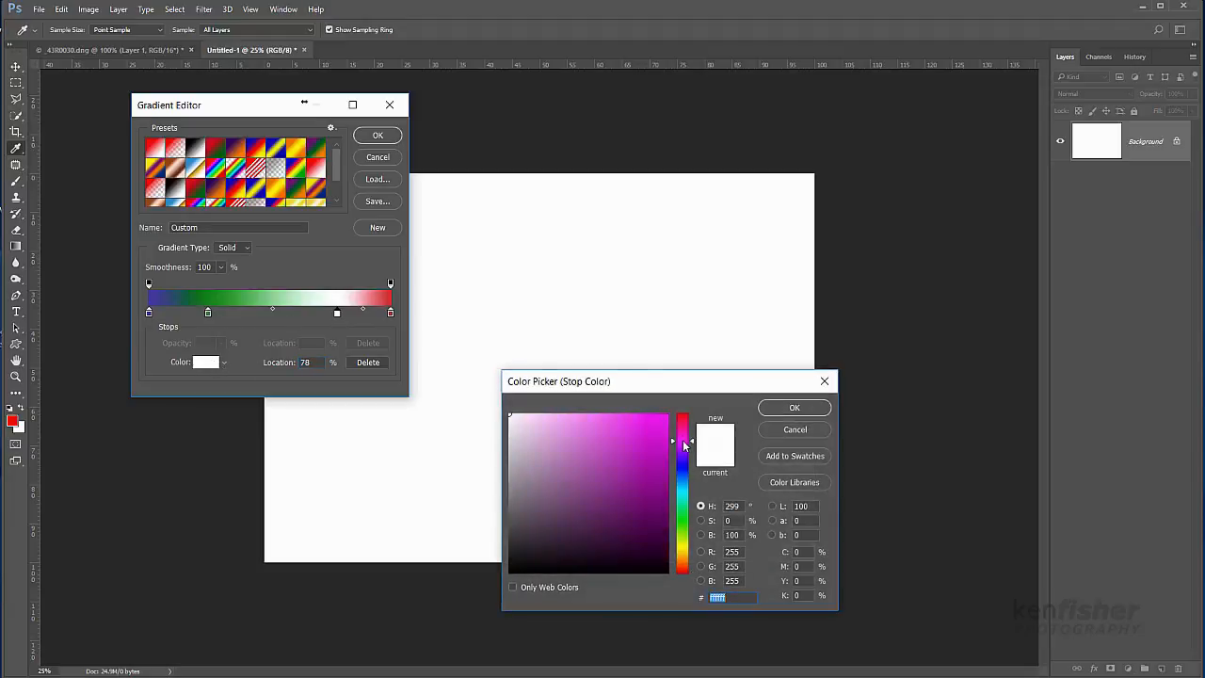
click(654, 431)
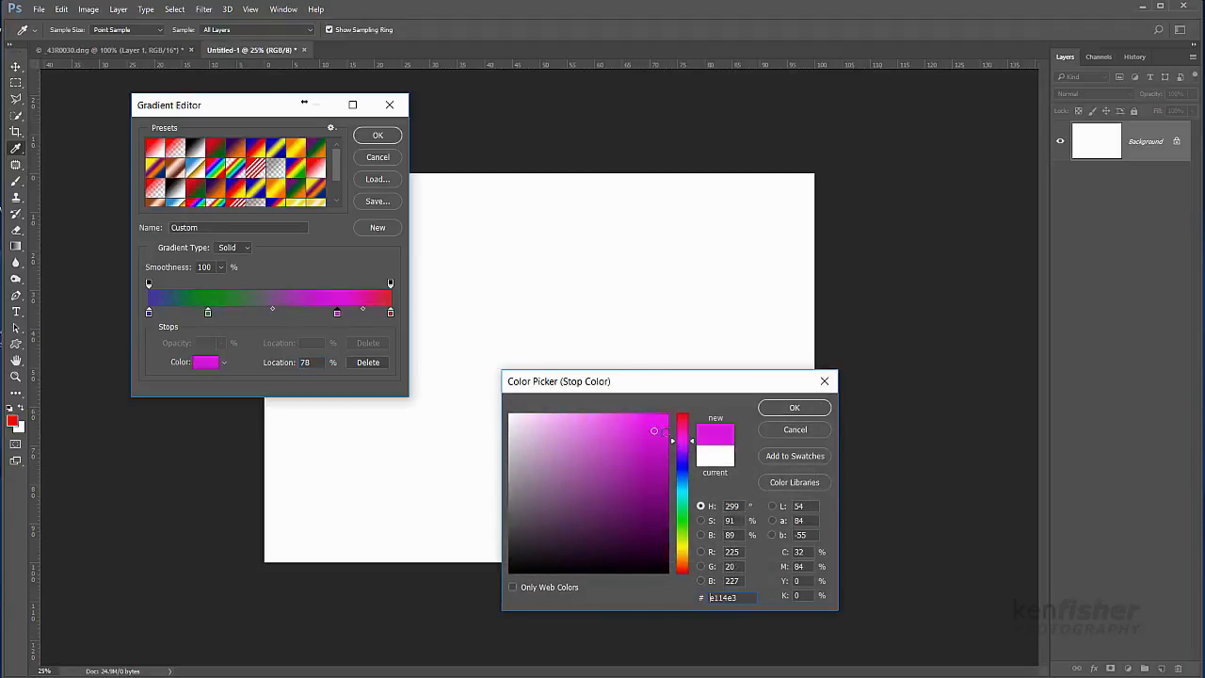
click(795, 407)
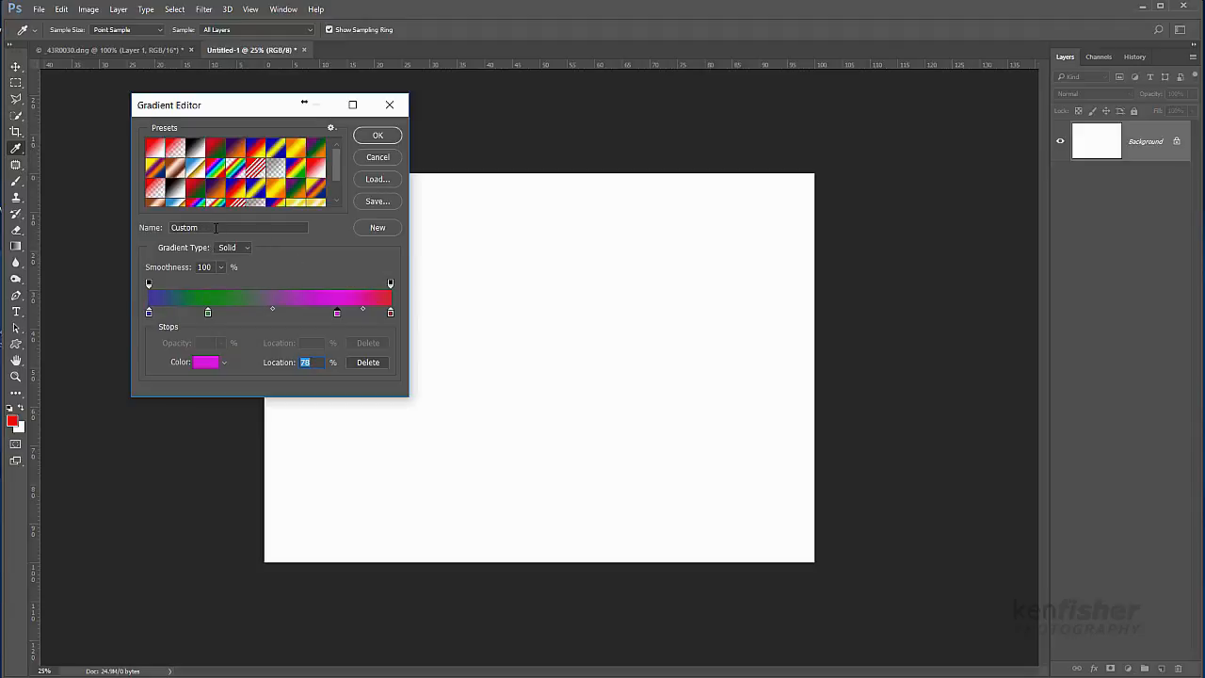
Name the gradient with the author's first name followed by "Grad", save it as a new preset and accept it as the current gradient
double_click(185, 226)
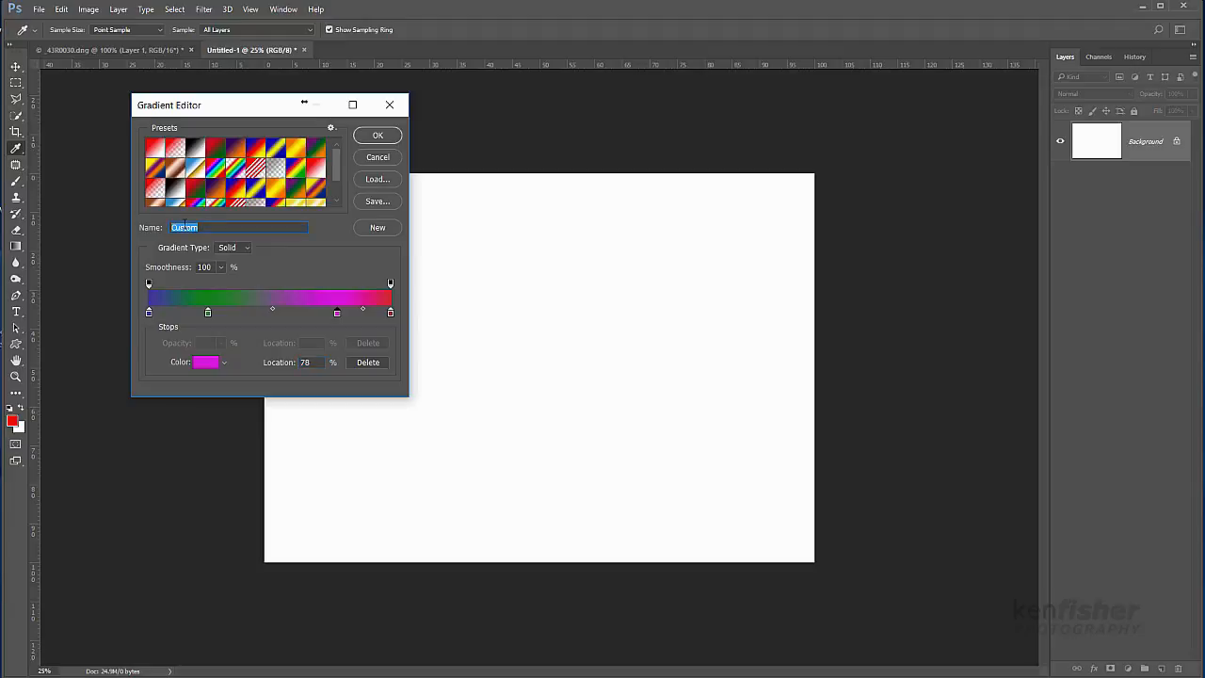
text(Kevin G)
text(rad)
click(185, 227)
key(BackSpace)
key(BackSpace)
click(378, 229)
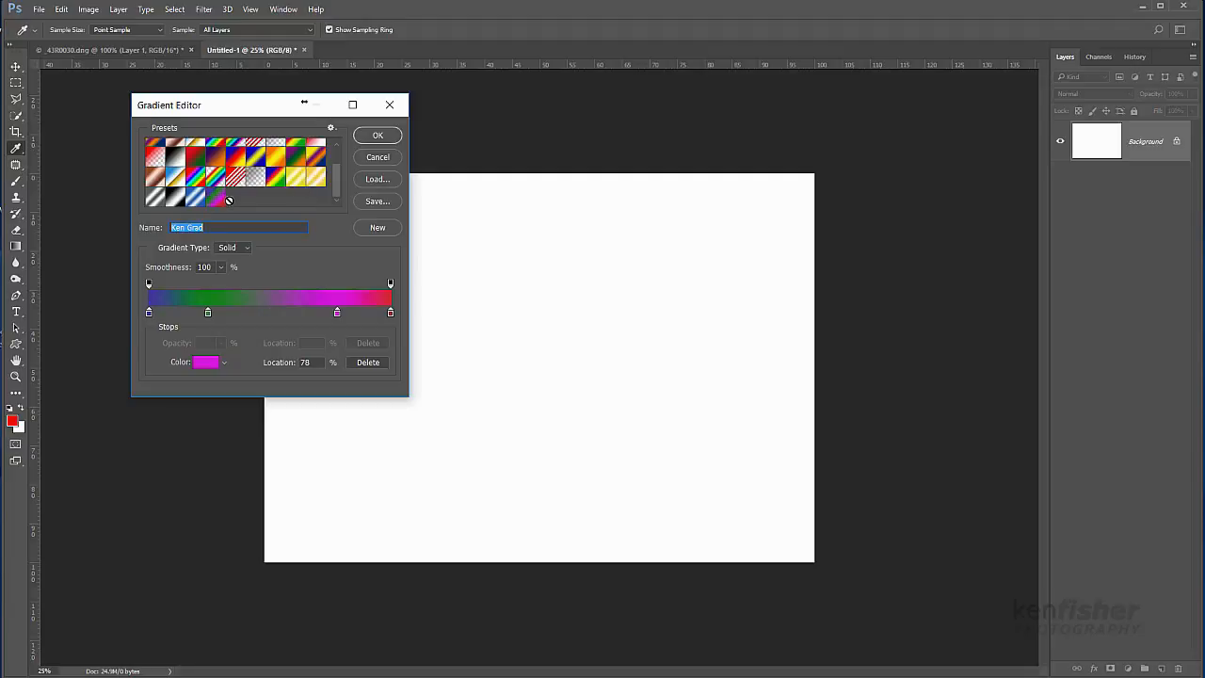
click(381, 139)
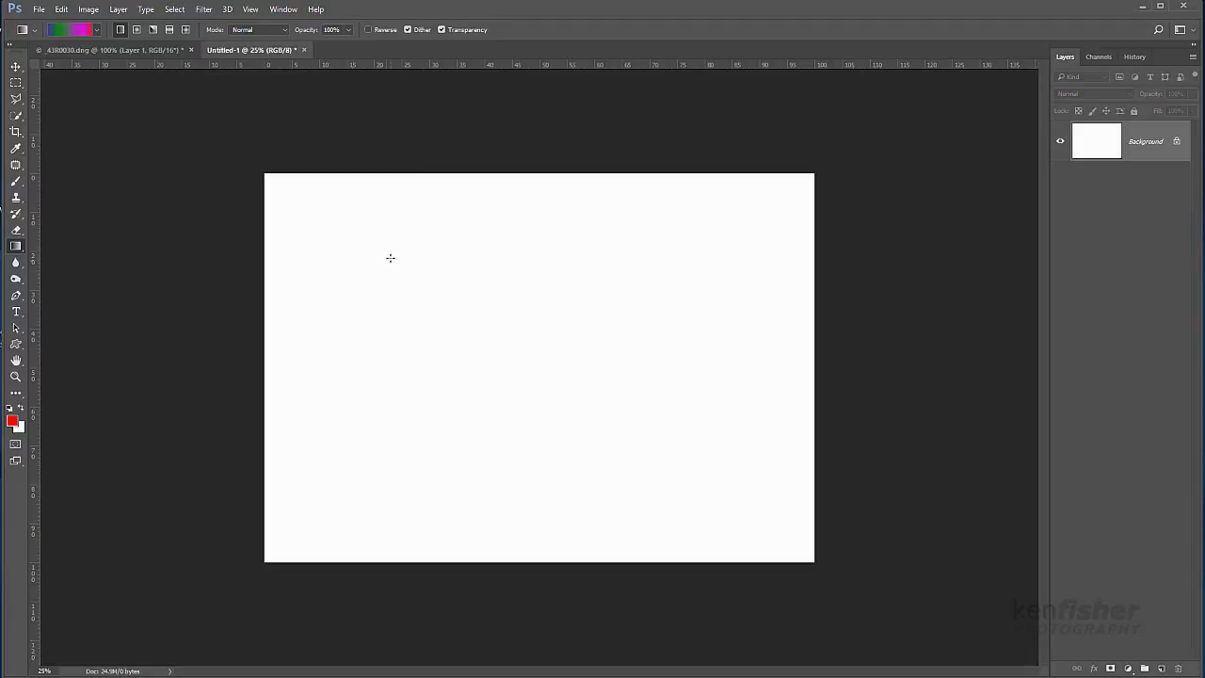
Fill the blank canvas with the custom multi-colour linear gradient, drawn diagonally from near its upper-left corner to near its lower-right corner
drag(353, 214, 718, 500)
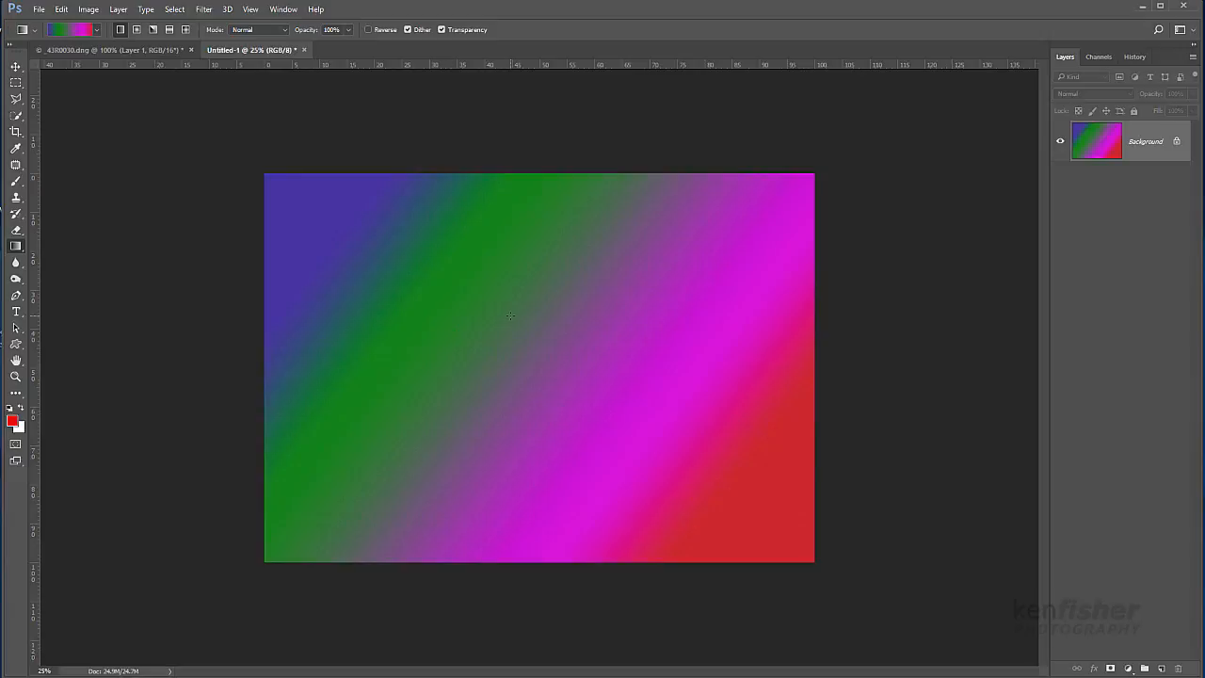
Switch to the pier photo and choose the dark-to-transparent gradient preset for the Gradient tool
click(112, 51)
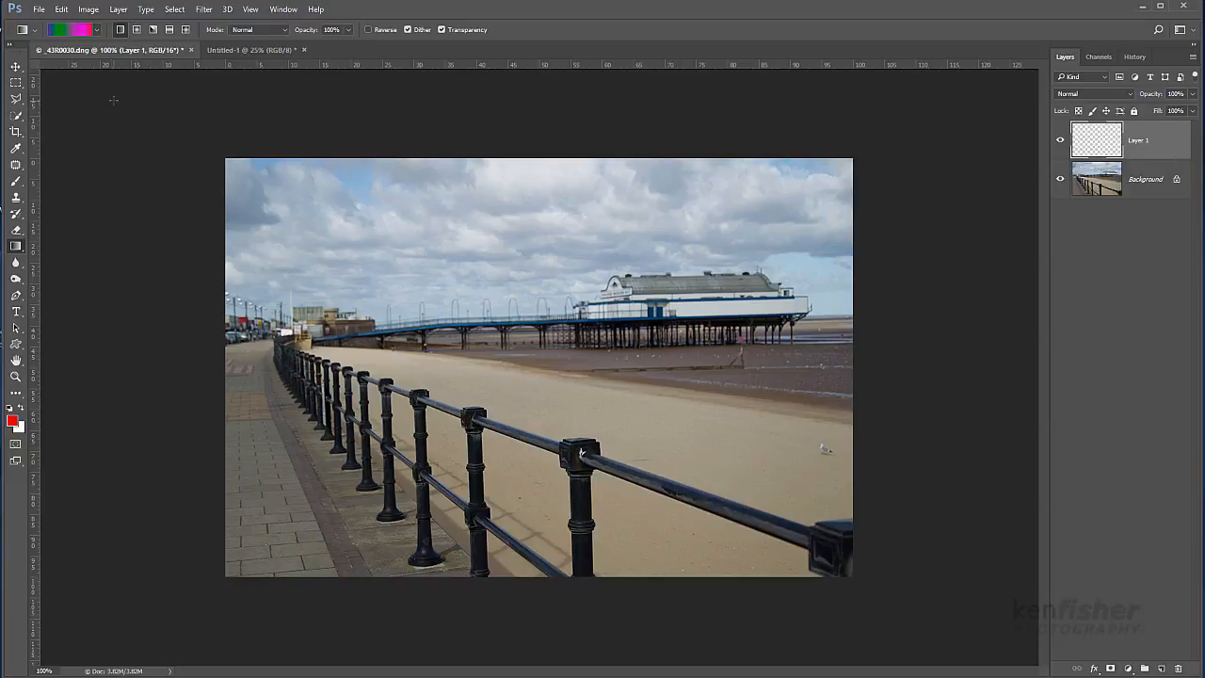
click(96, 30)
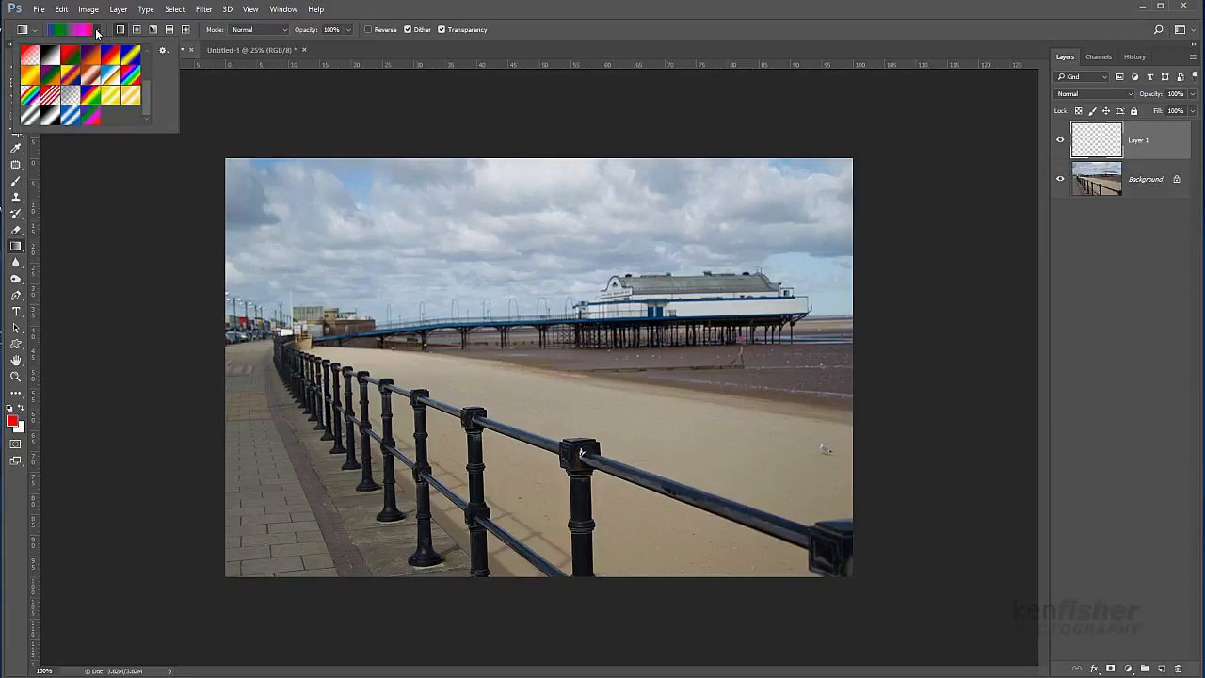
click(68, 97)
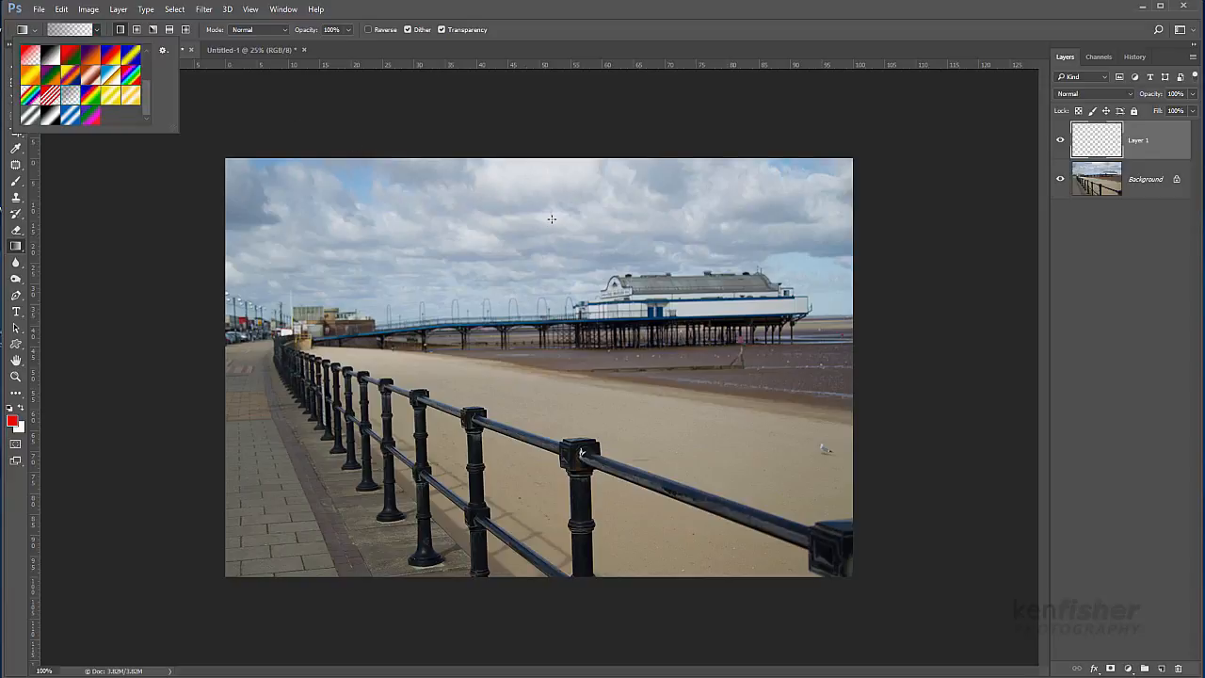
Try a short downward gradient from the clouds to the pier on Layer 1, and undo it
click(555, 235)
drag(555, 235, 562, 313)
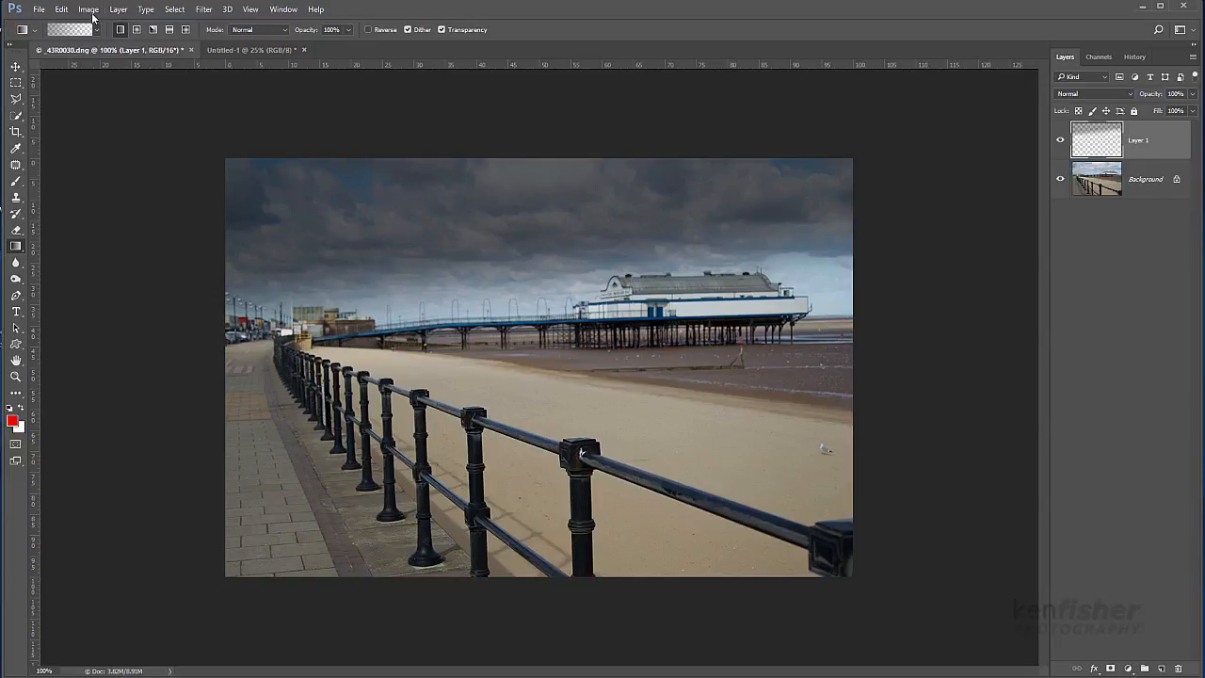
click(61, 10)
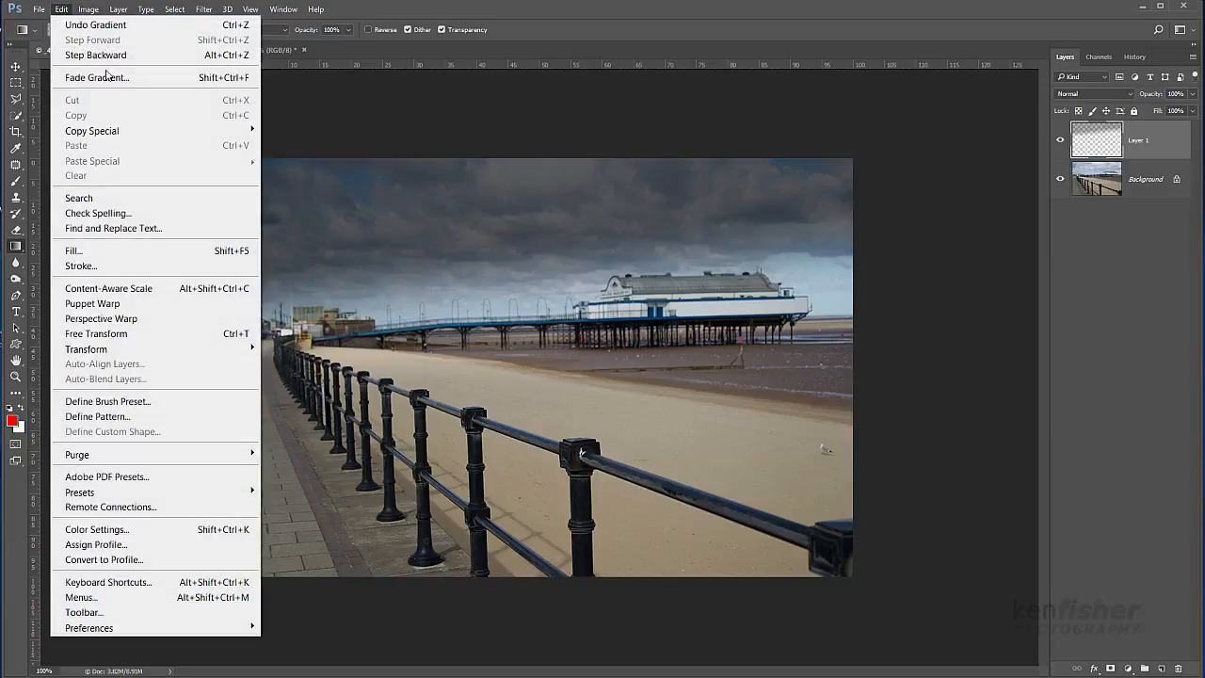
click(104, 49)
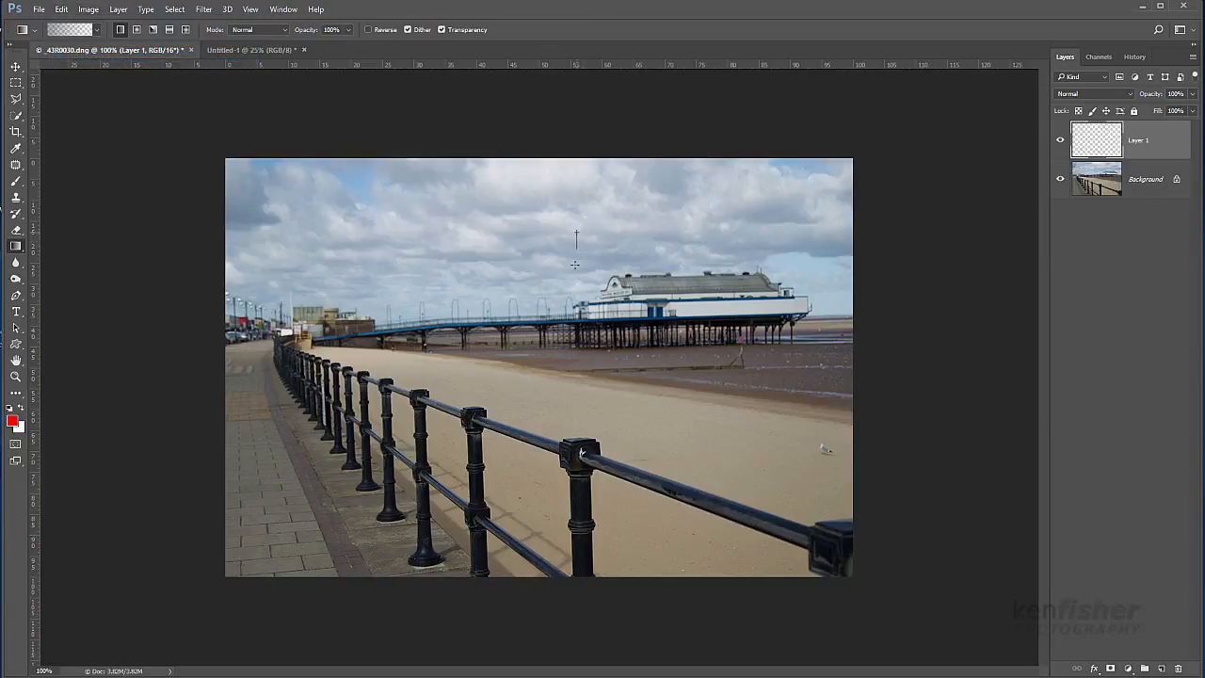
Draw a near-vertical gradient from the clouds down past the pier on Layer 1, and set the layer's blend mode to Overlay
drag(574, 264, 581, 337)
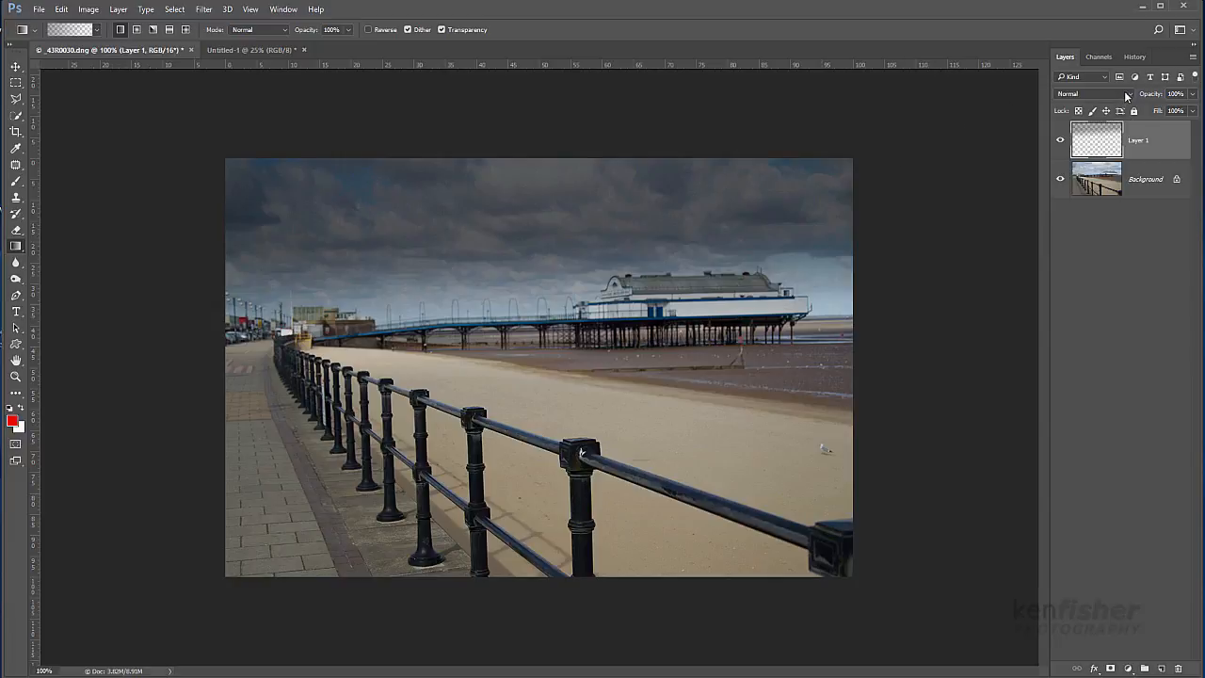
click(1130, 95)
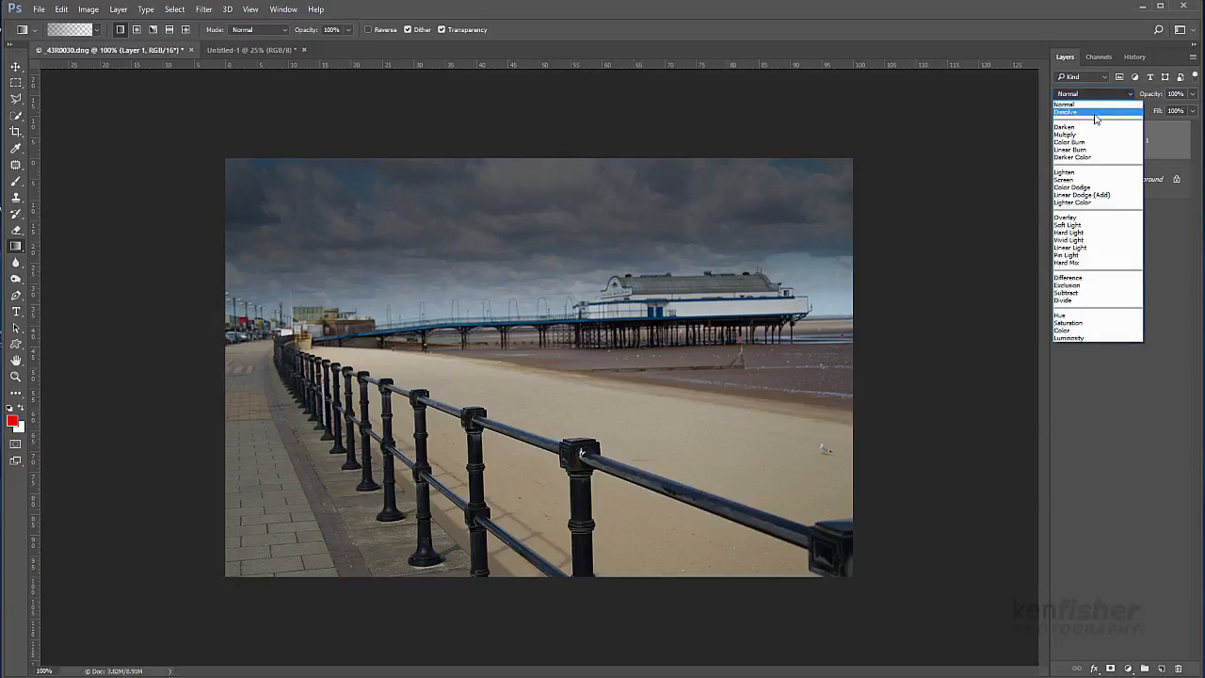
click(1079, 218)
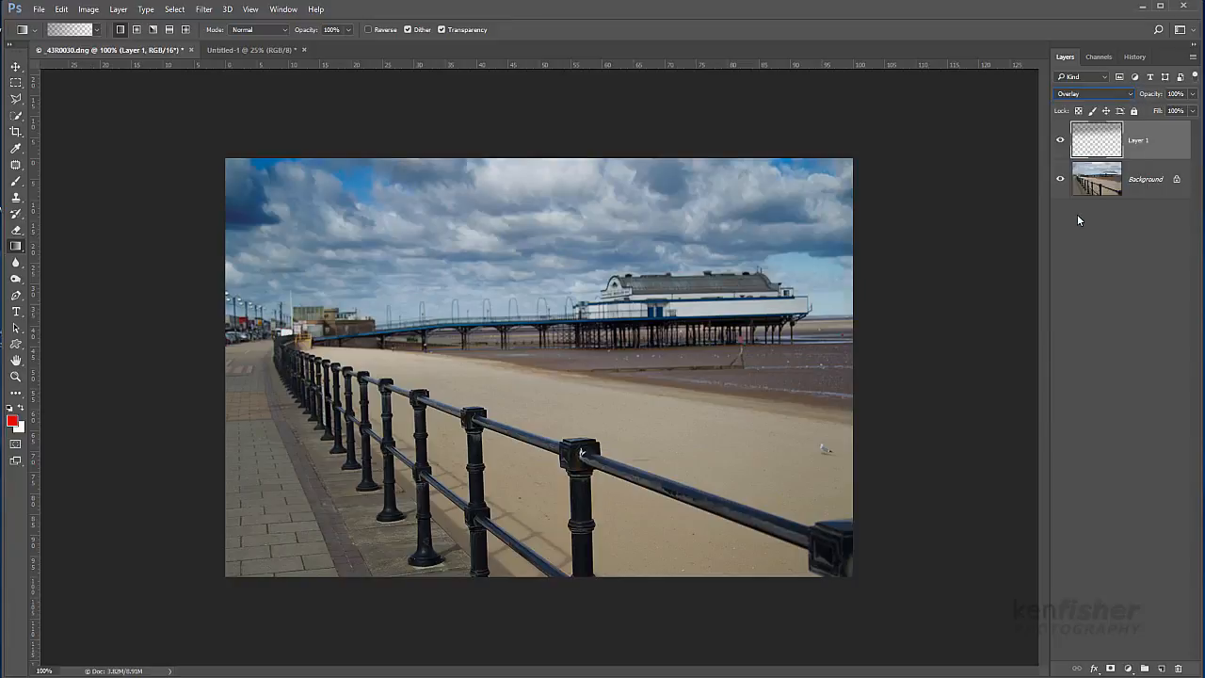
Hide and show Layer 1 twice to compare the sky with and without the Overlay gradient
click(1060, 141)
click(1060, 140)
click(1060, 141)
click(1060, 141)
Set Layer 1's blend mode to Soft Light and compare the sky with the layer hidden and shown
click(1128, 94)
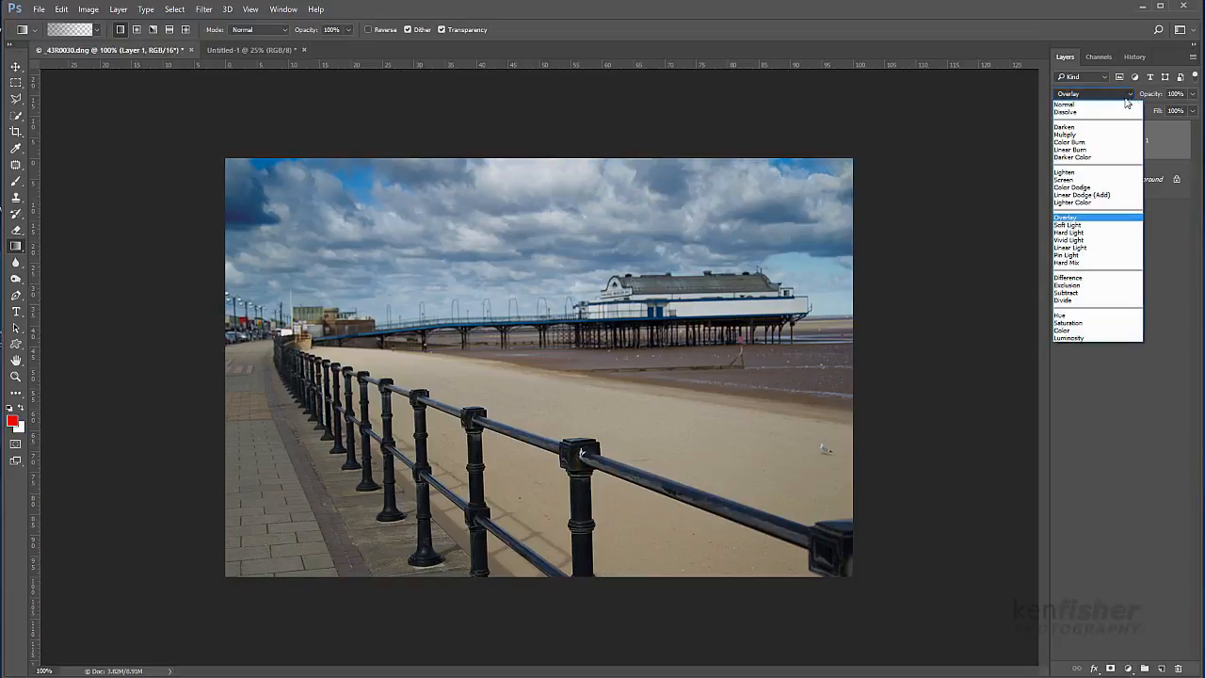
click(1078, 225)
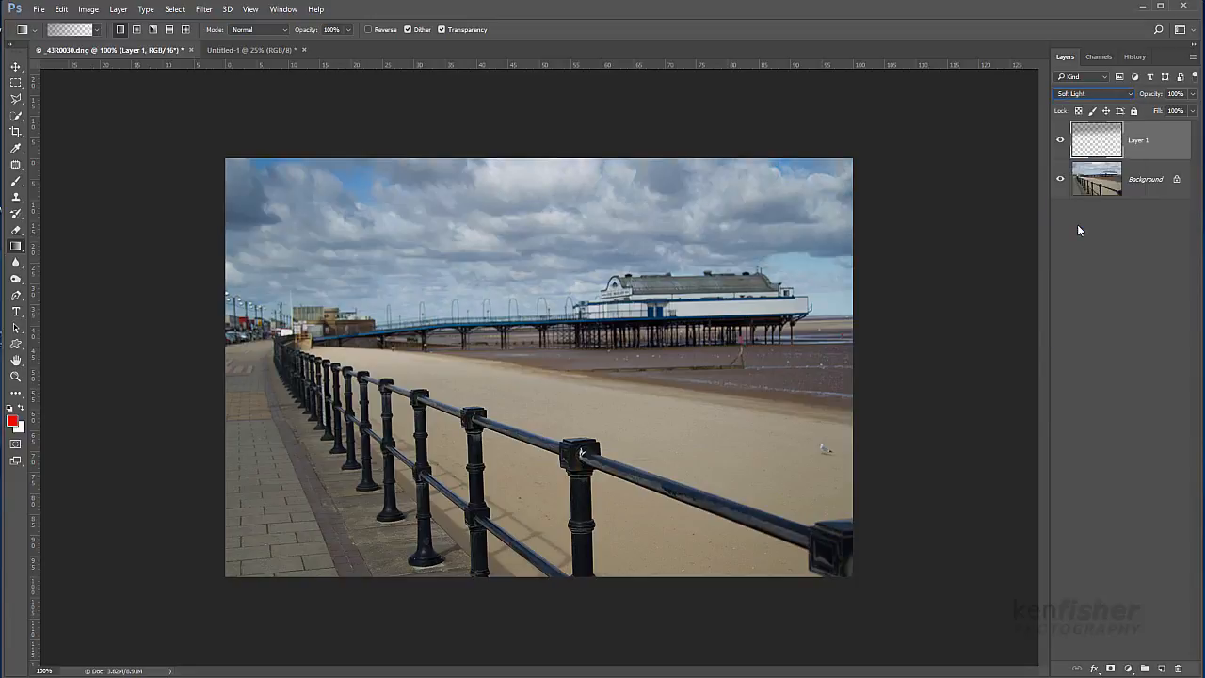
click(1061, 141)
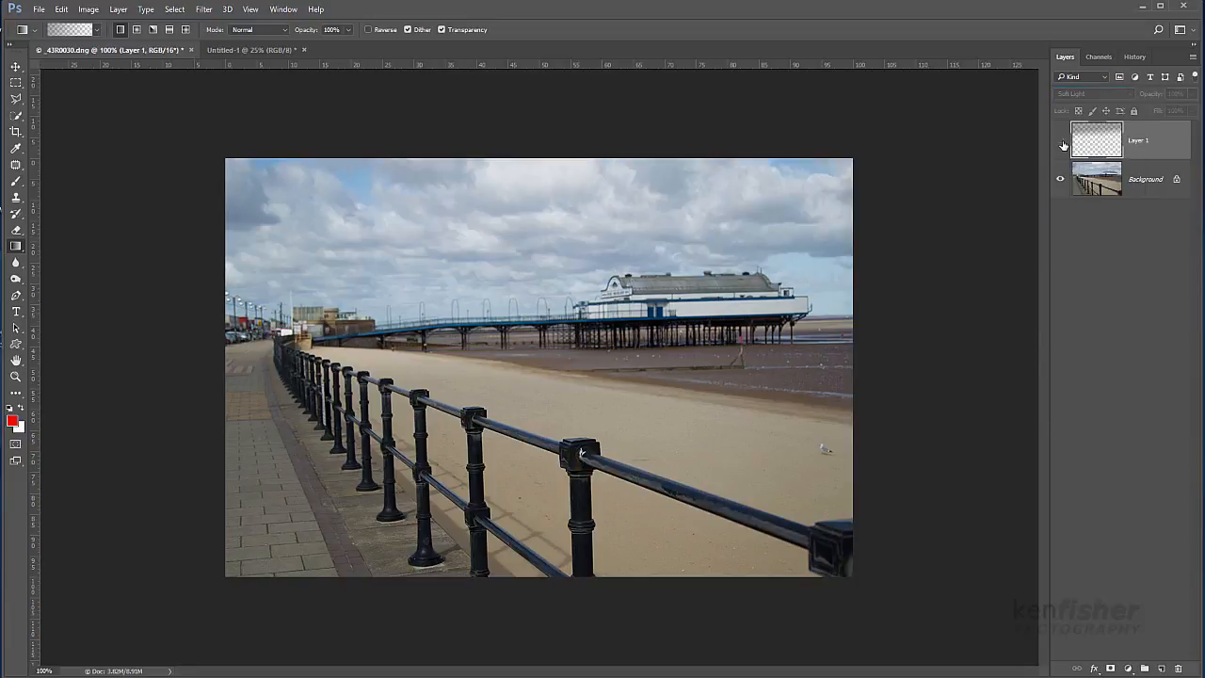
click(1062, 143)
click(1064, 145)
click(1064, 147)
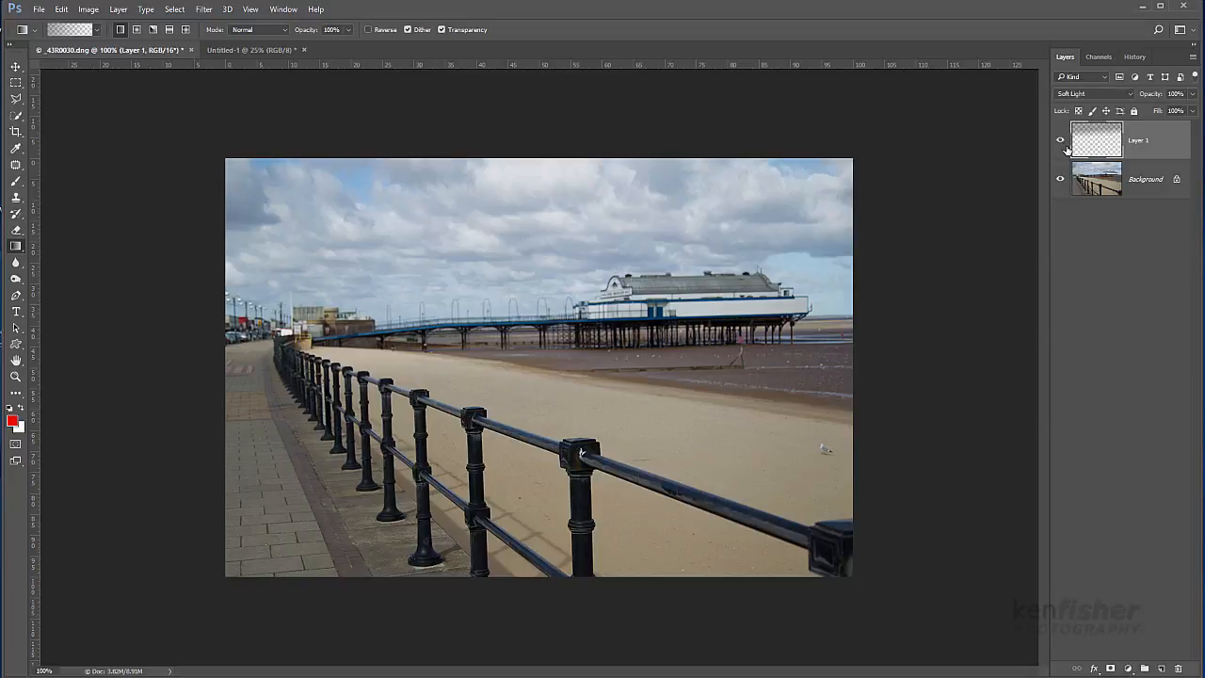
Lower Layer 1's opacity to 64% and compare the photo with the gradient layer hidden and shown
click(1192, 94)
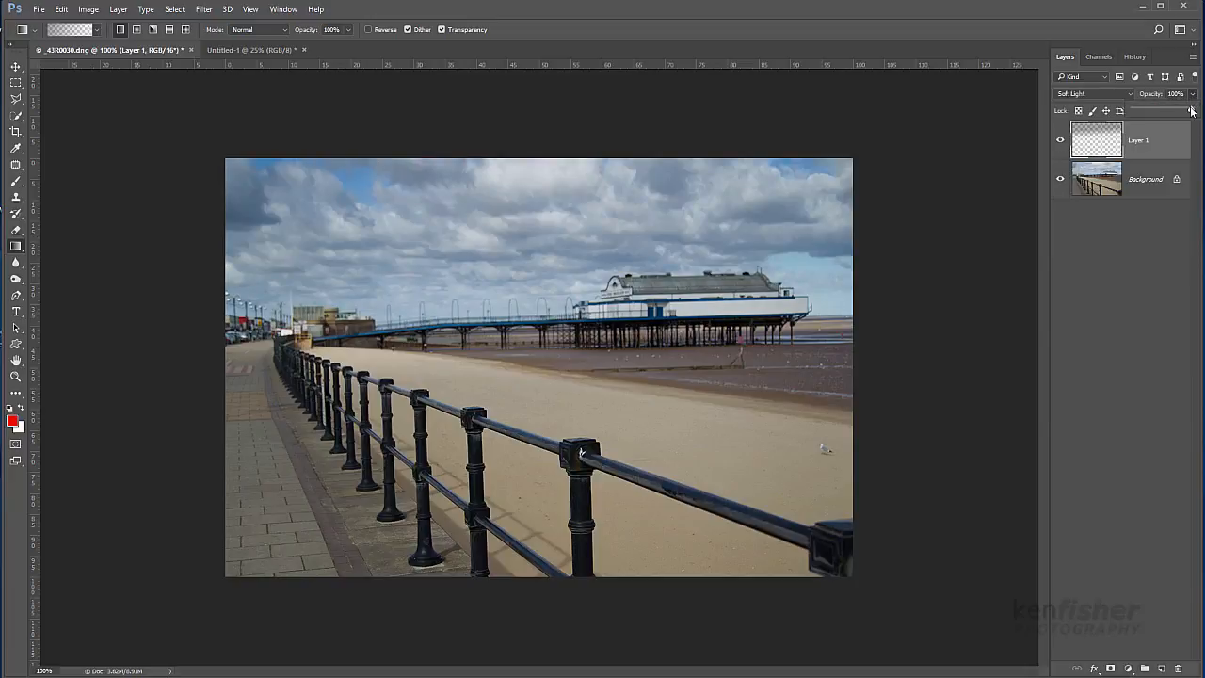
drag(1191, 111, 1168, 112)
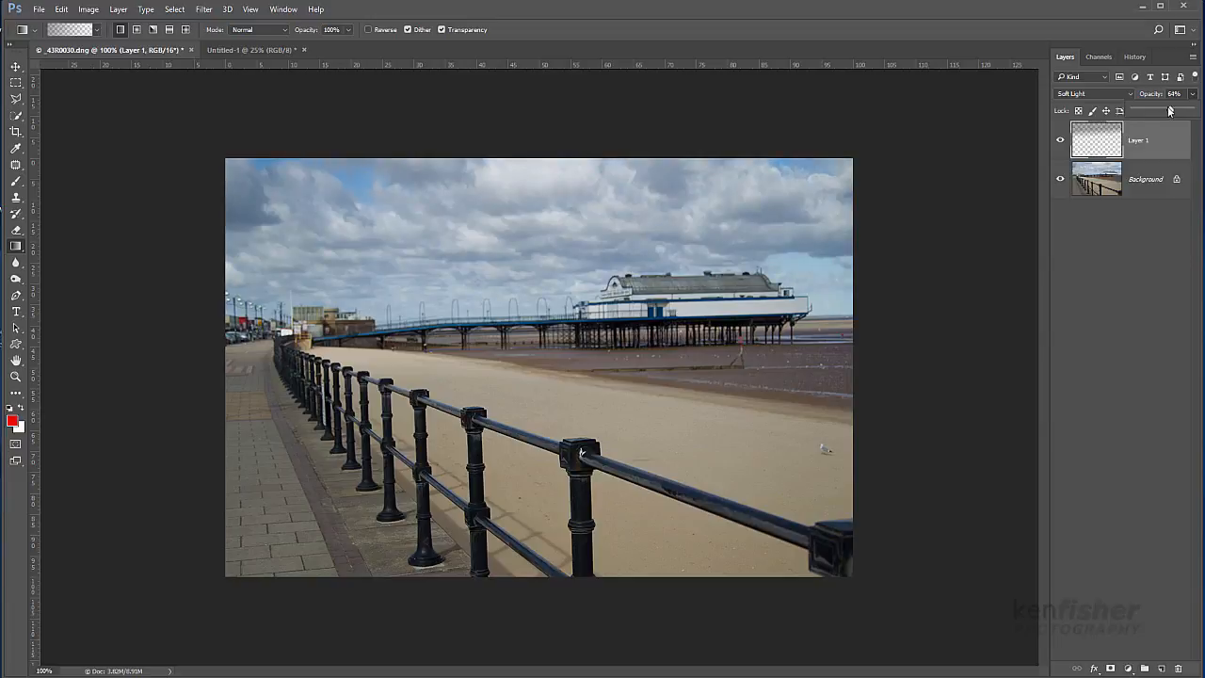
click(1060, 140)
click(1060, 141)
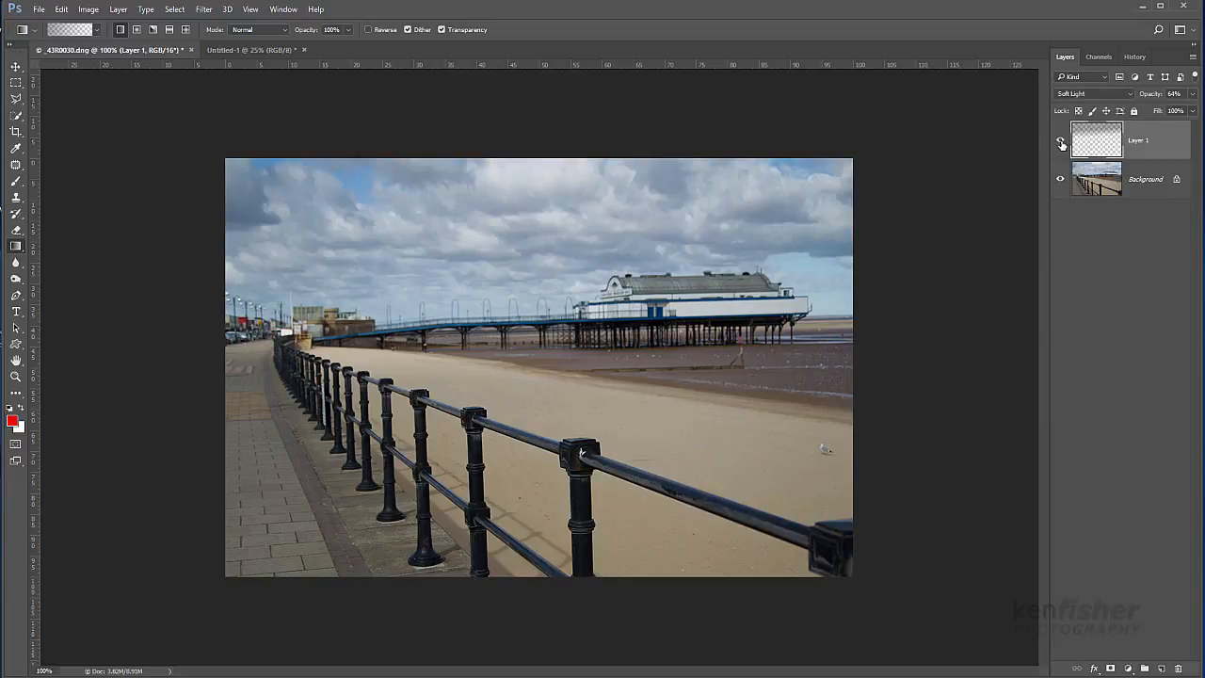
click(1060, 140)
click(1061, 140)
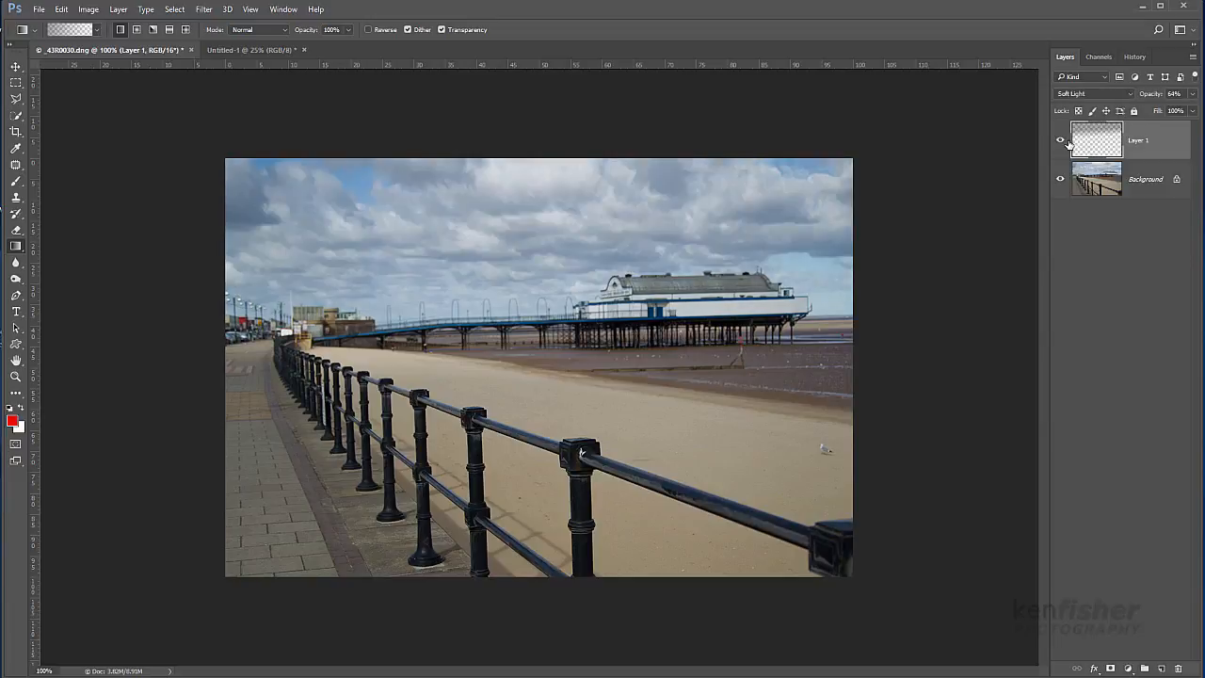